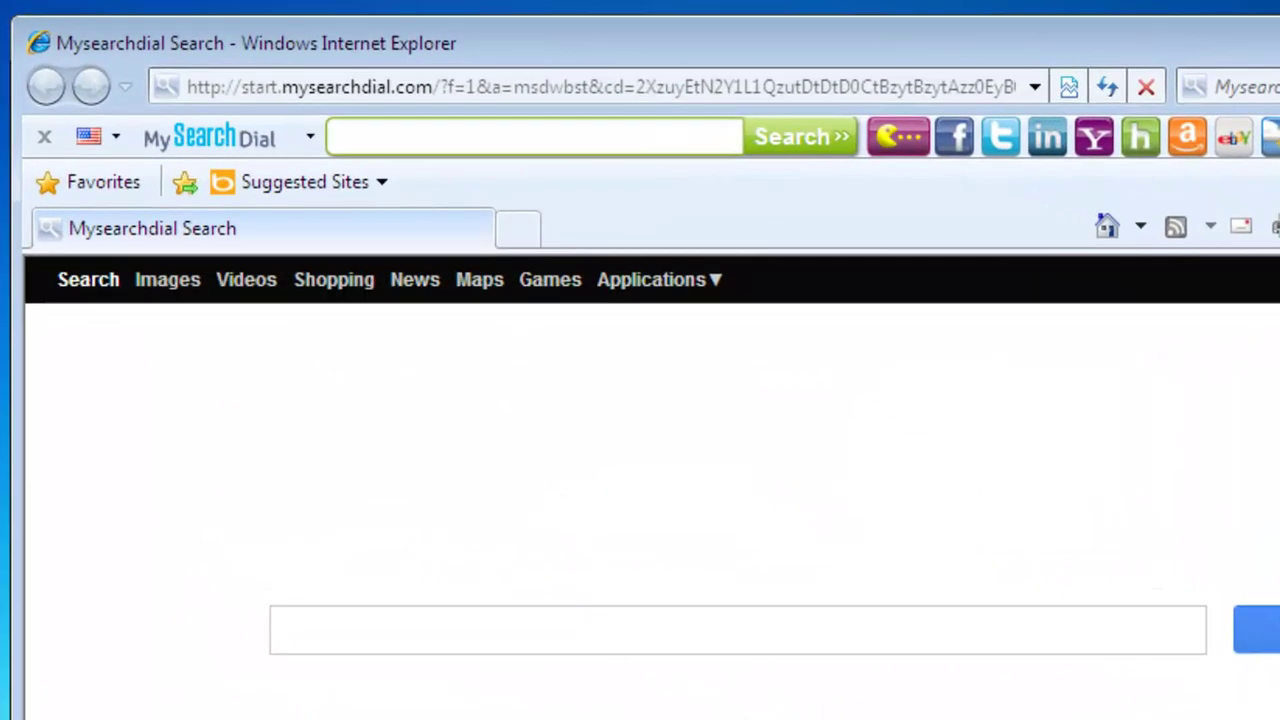
Examine the hijacked home page and its full address in the browser's address bar.
scroll(650, 500, down, 2)
scroll(650, 500, up, 2)
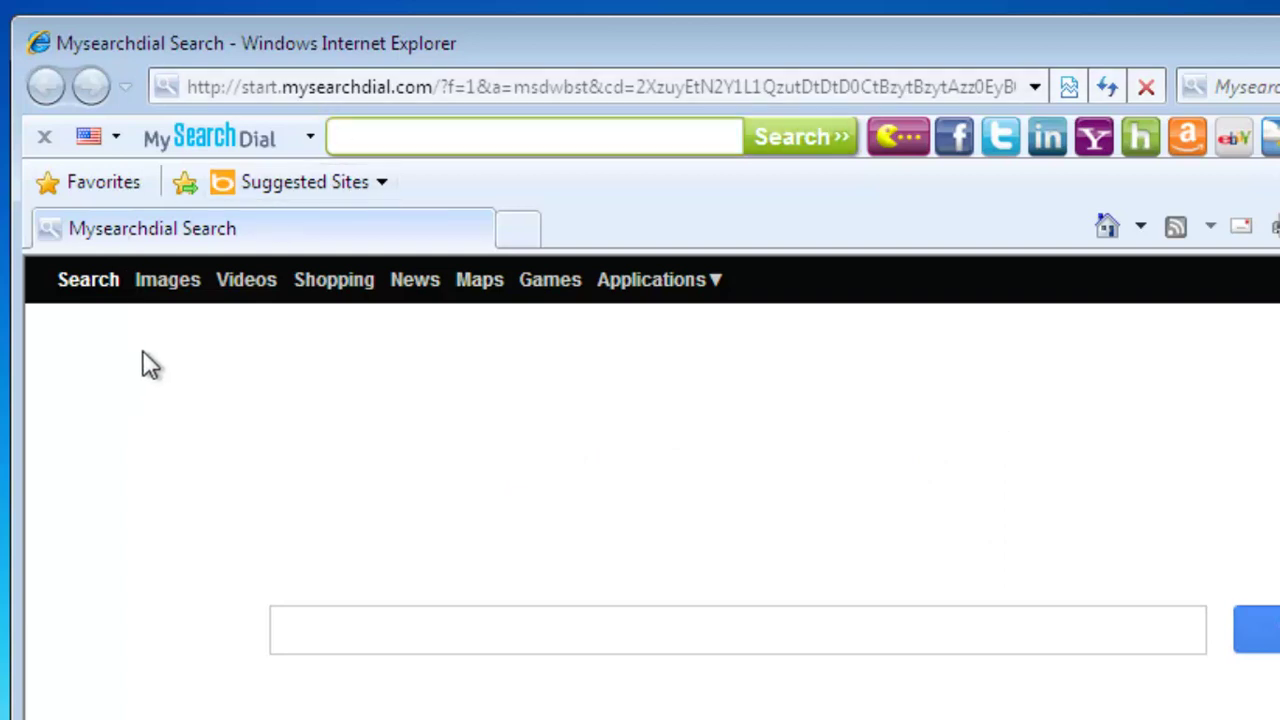
click(338, 86)
click(292, 86)
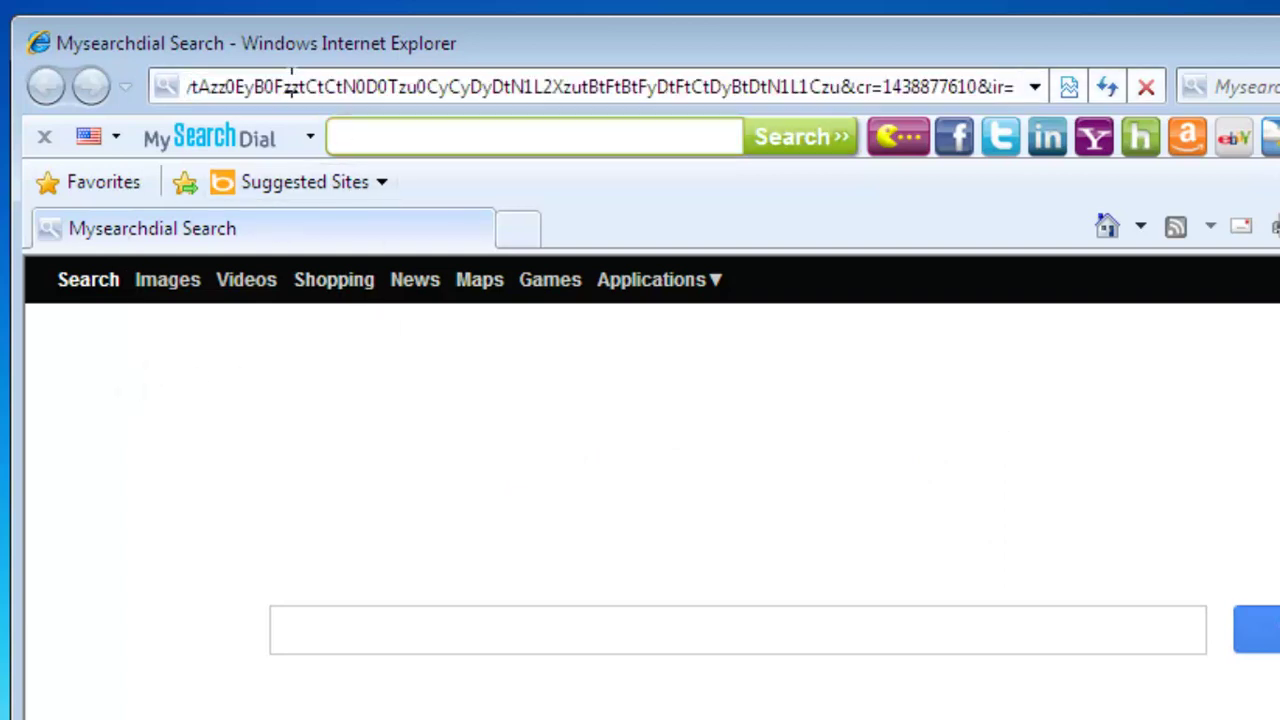
click(310, 86)
click(357, 86)
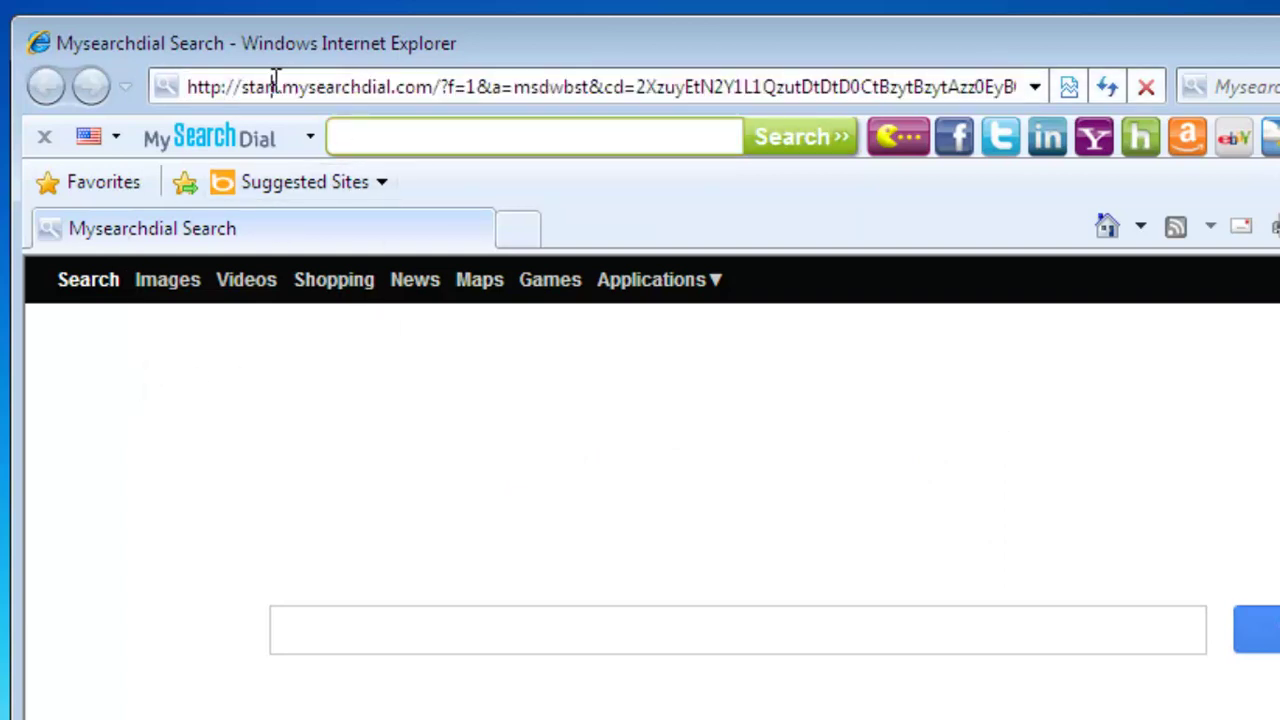
drag(271, 86, 459, 84)
click(452, 86)
drag(196, 86, 563, 87)
click(563, 87)
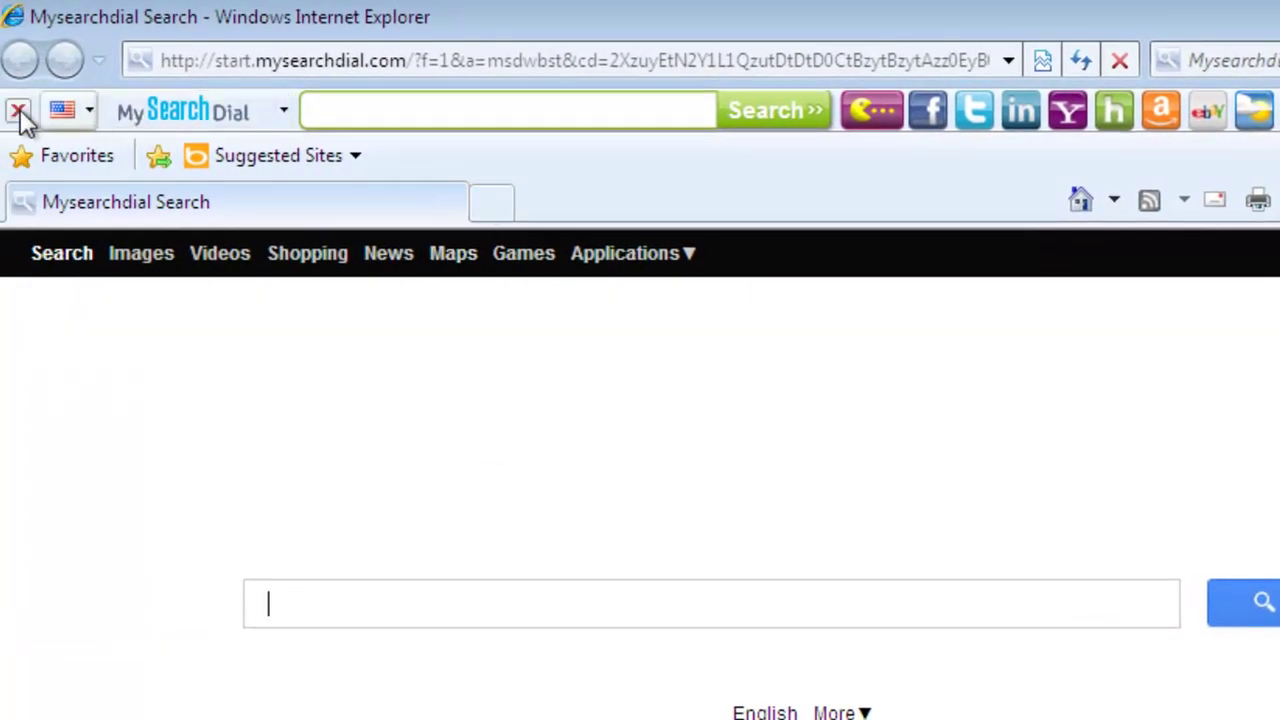
Open two new browser tabs to check which page they load, and close the browser with all its tabs.
click(505, 203)
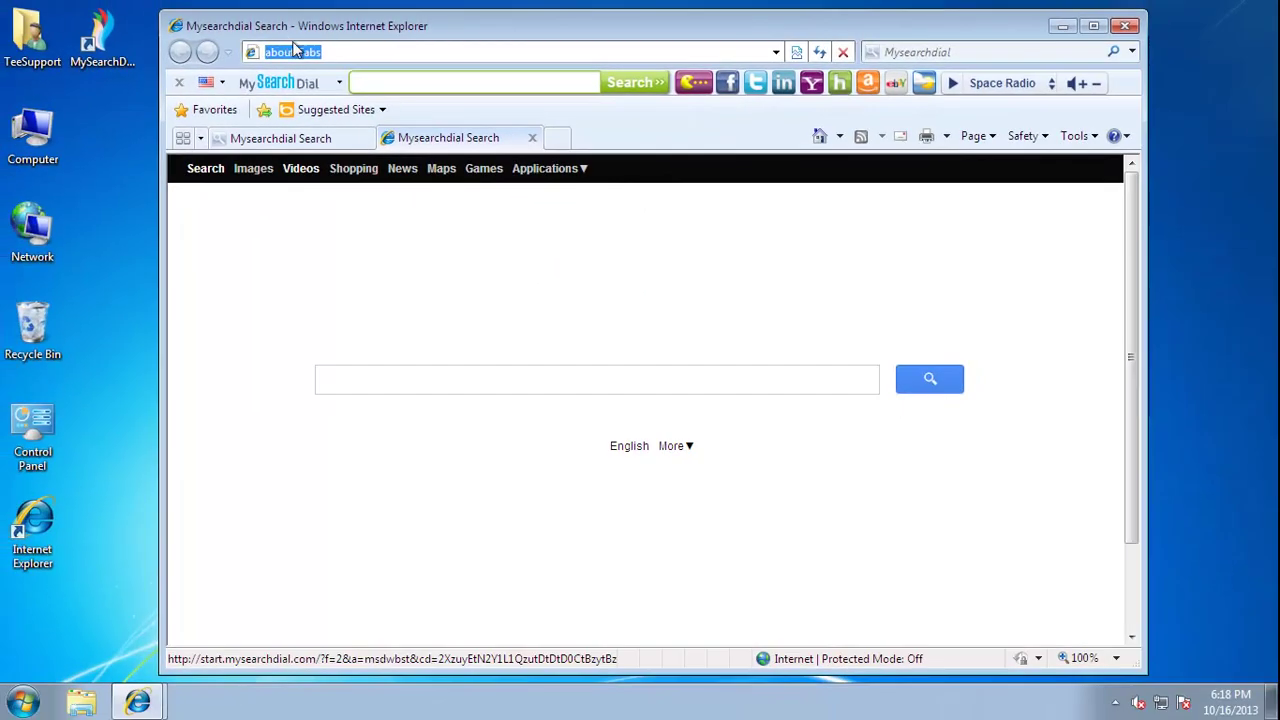
click(560, 139)
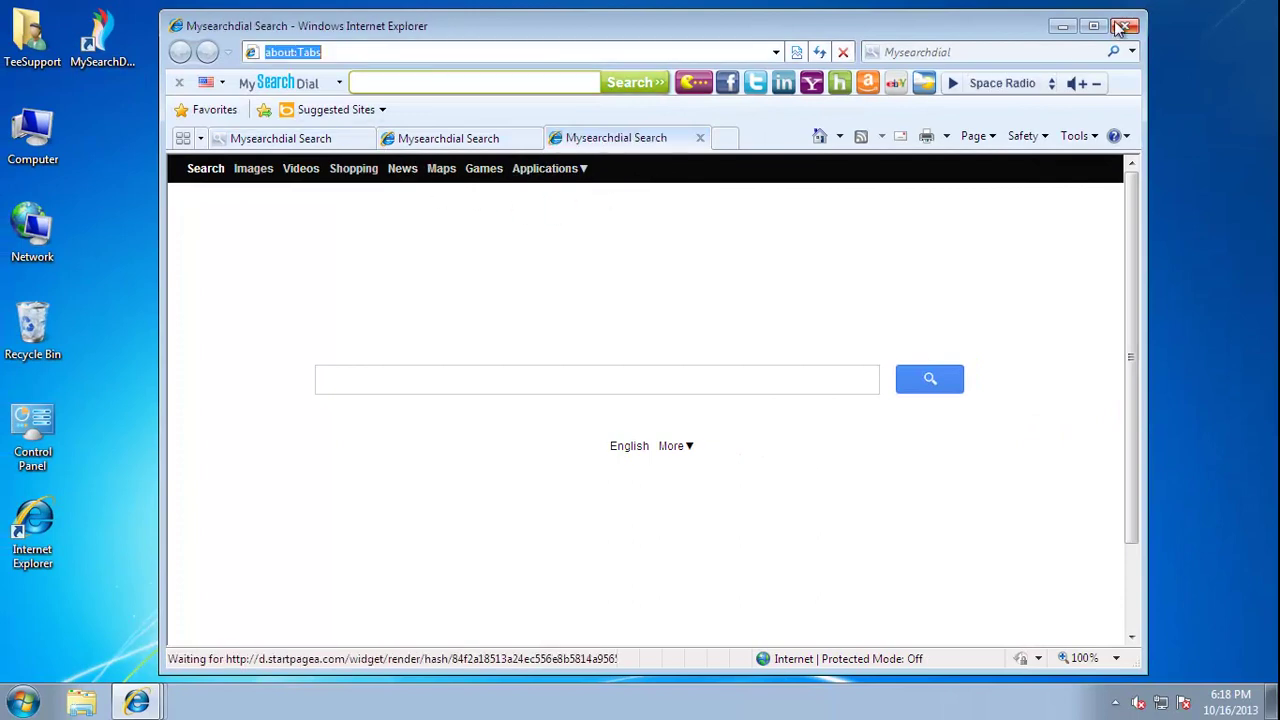
click(1127, 28)
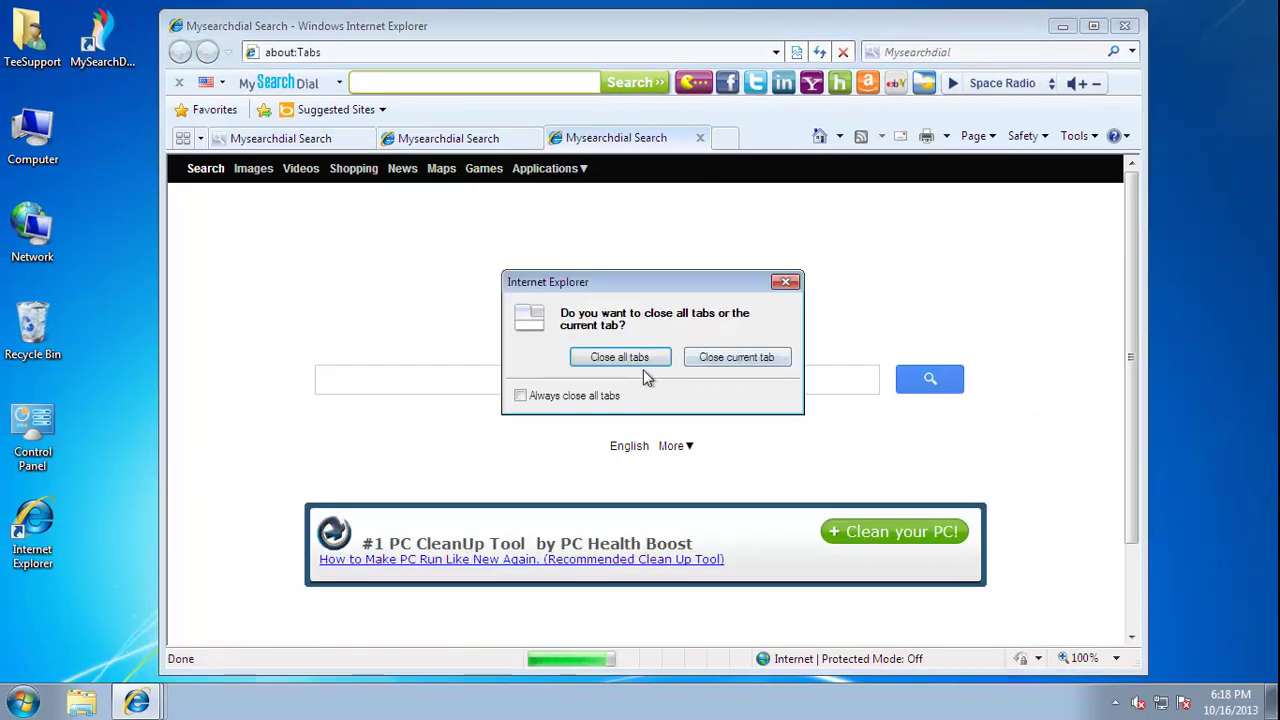
click(620, 357)
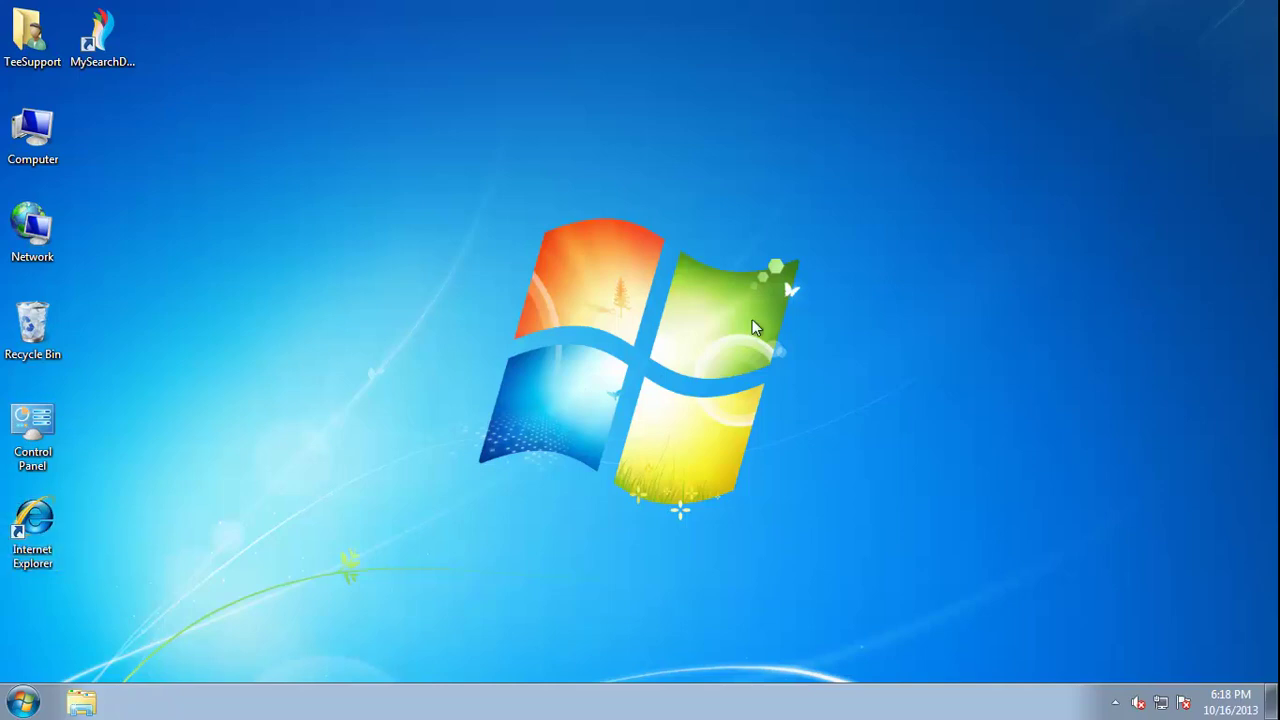
right_click(803, 296)
click(852, 350)
right_click(476, 324)
click(517, 378)
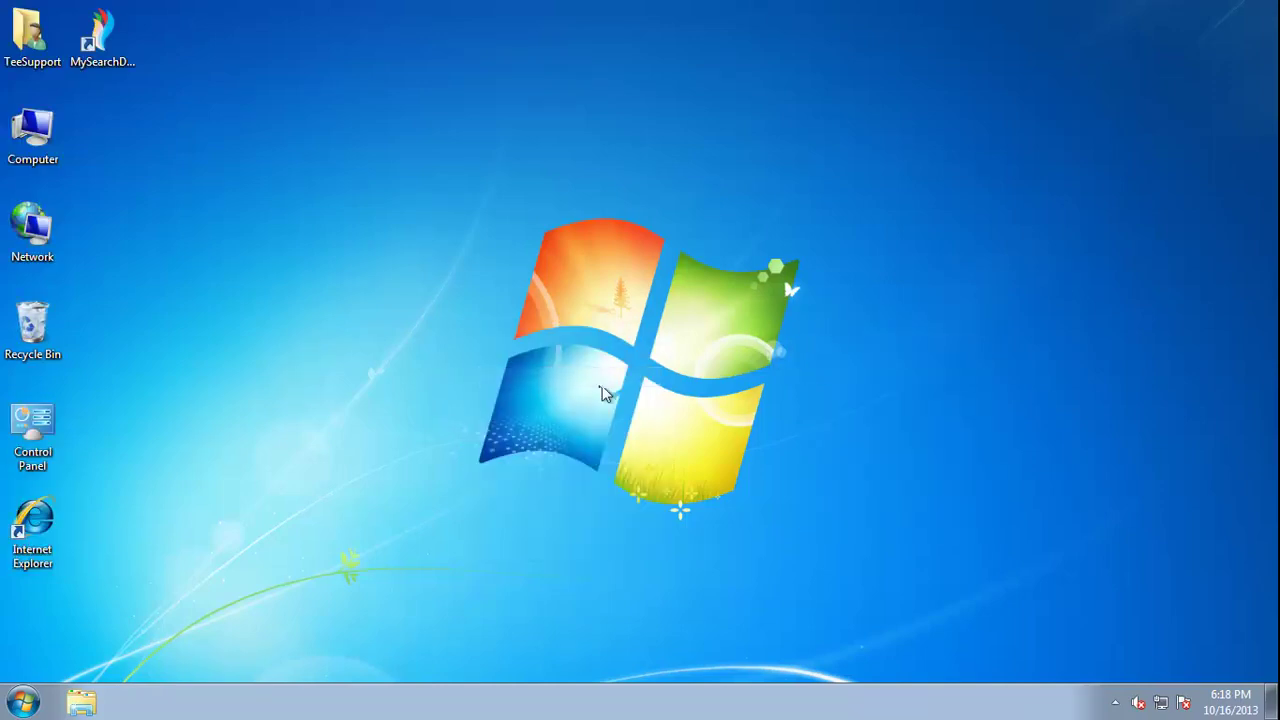
click(104, 38)
click(245, 245)
Restart the computer to reach the boot options.
click(22, 702)
mouse_move(324, 653)
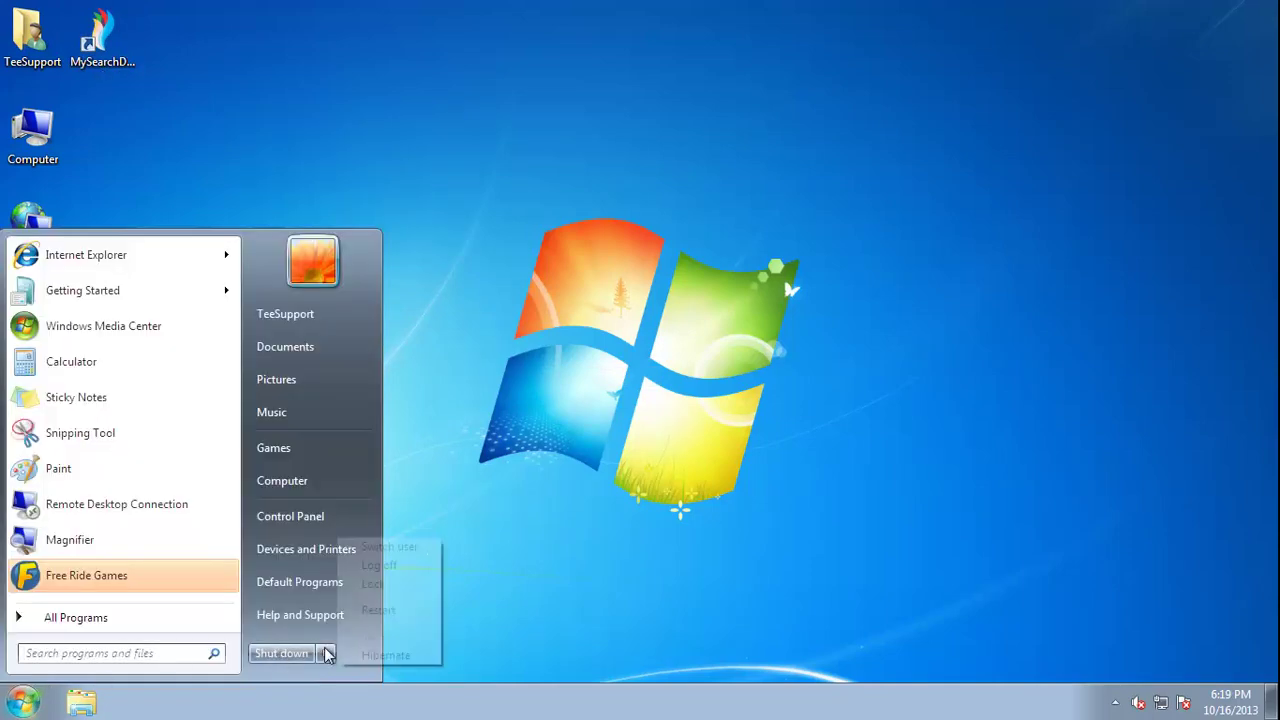
click(380, 610)
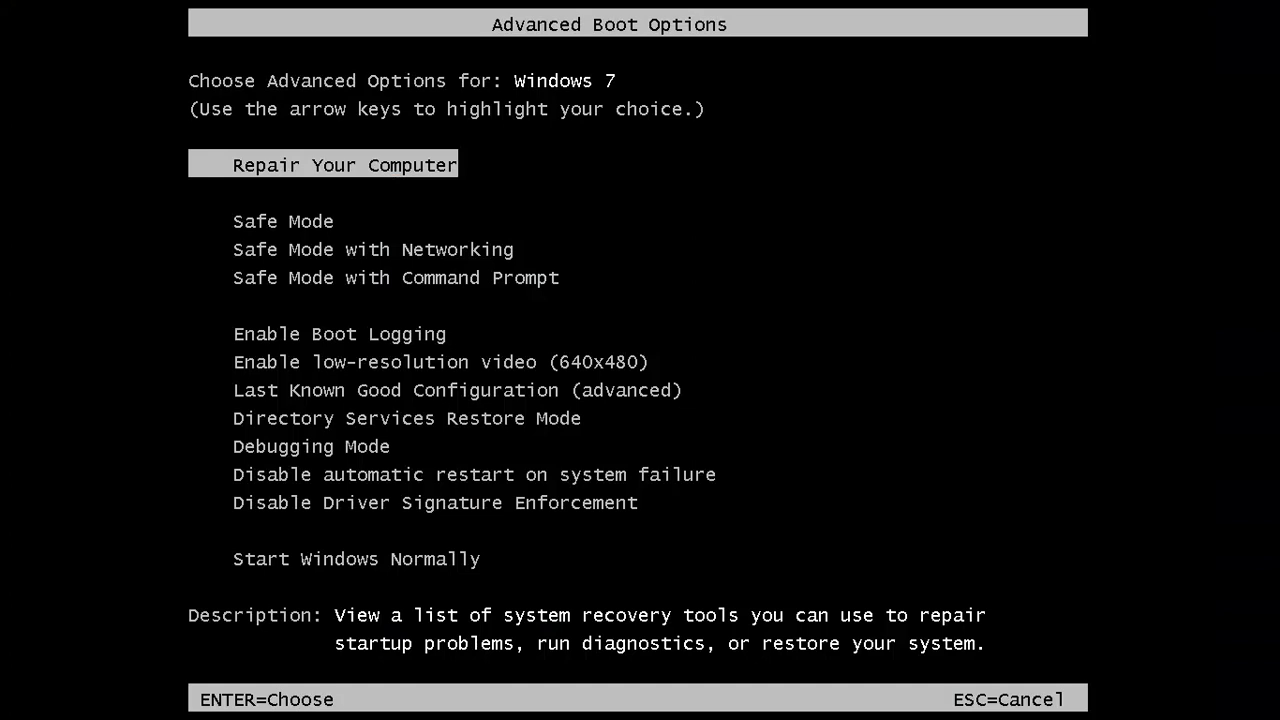
Boot Windows 7 in Safe Mode and close the Windows Help and Support window on the desktop.
key(Down)
key(Down)
key(Up)
key(Return)
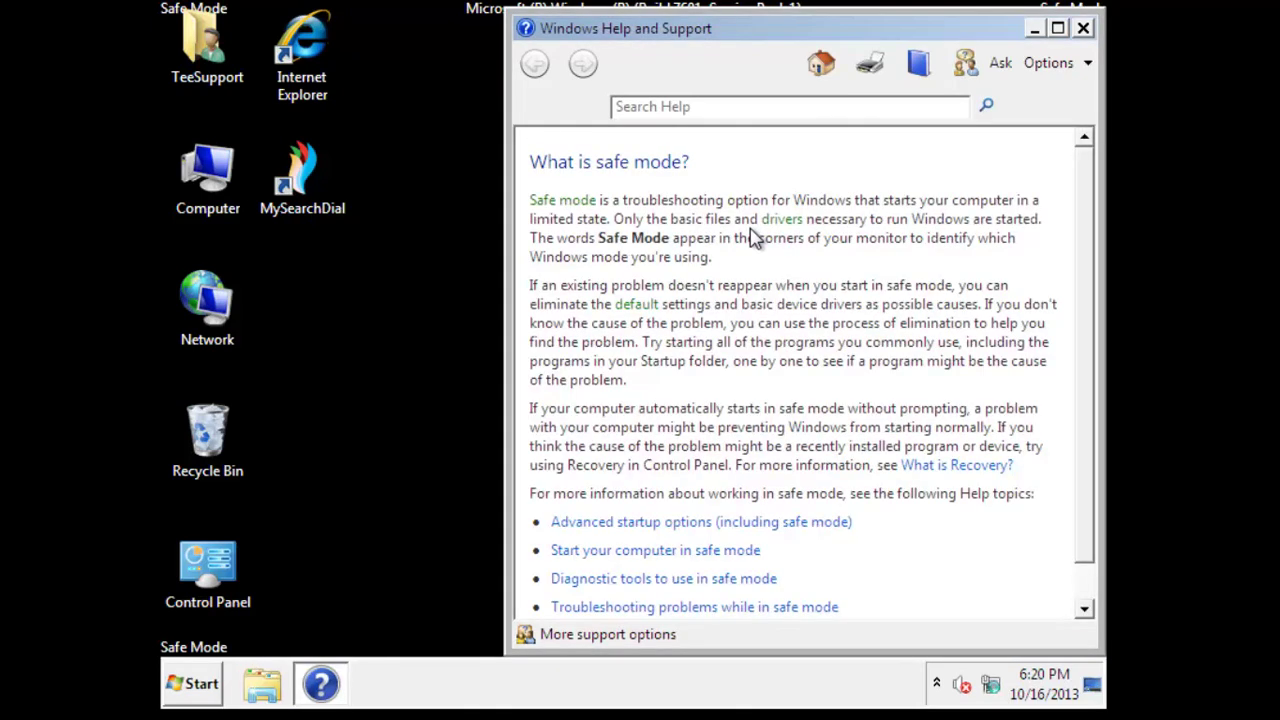
click(1084, 29)
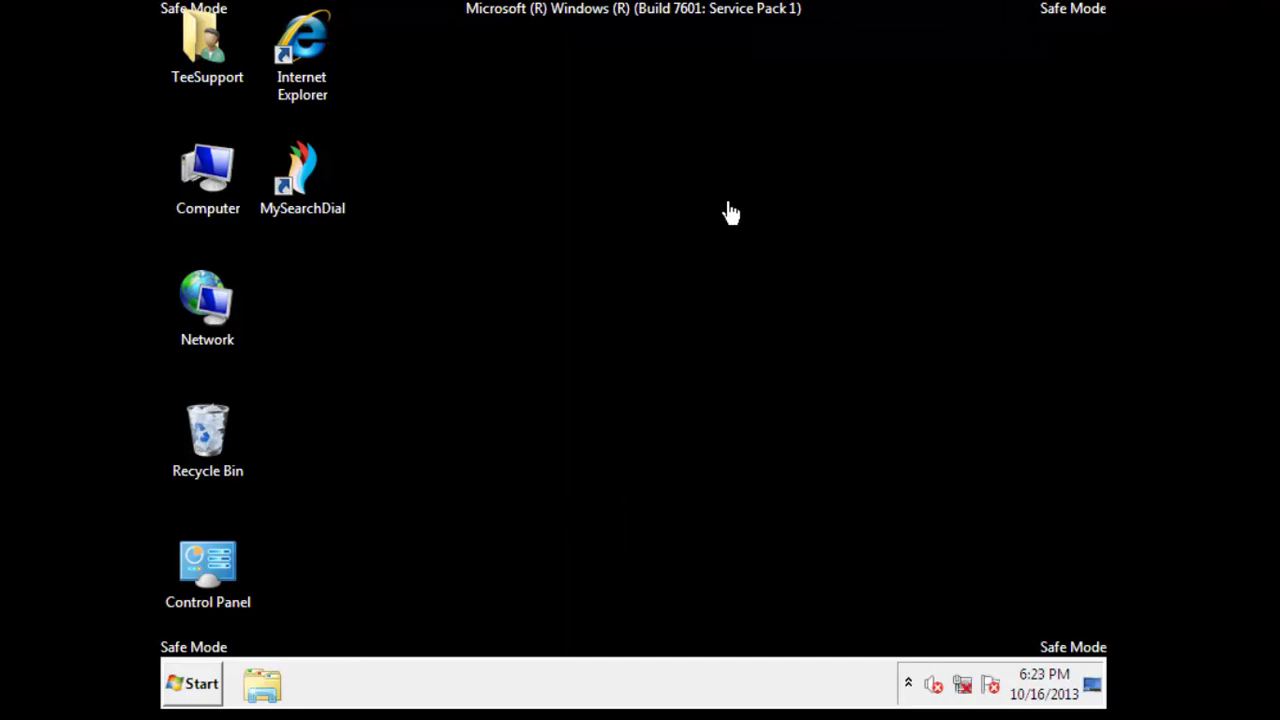
Delete the MySearchDial shortcut from the desktop.
click(284, 182)
right_click(310, 172)
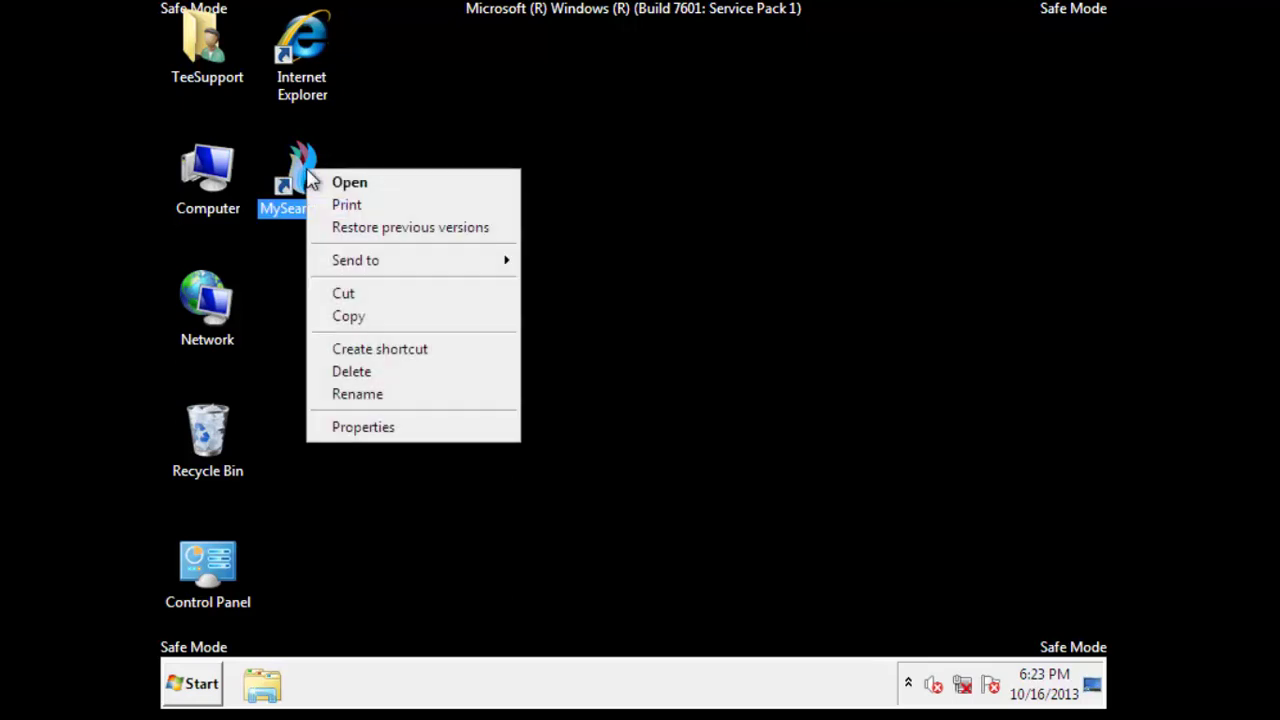
click(378, 370)
click(718, 440)
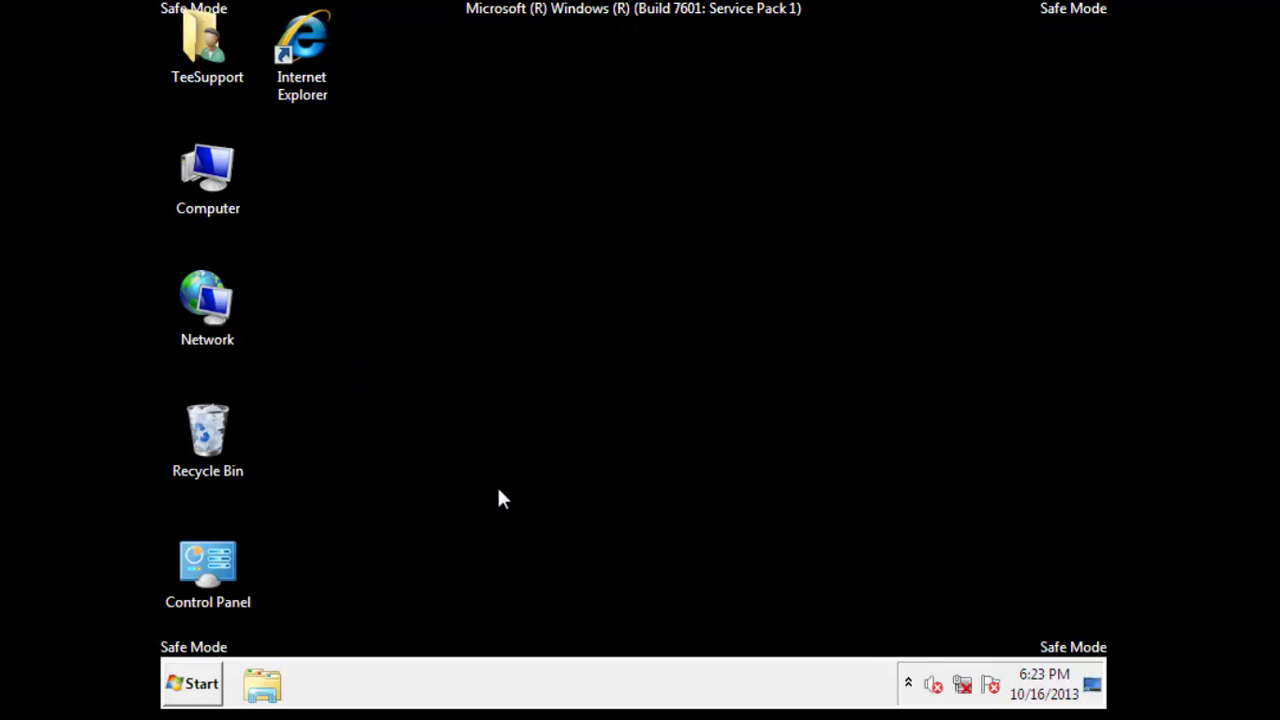
Run regedit to open the Registry Editor and maximize its window.
key(super+r)
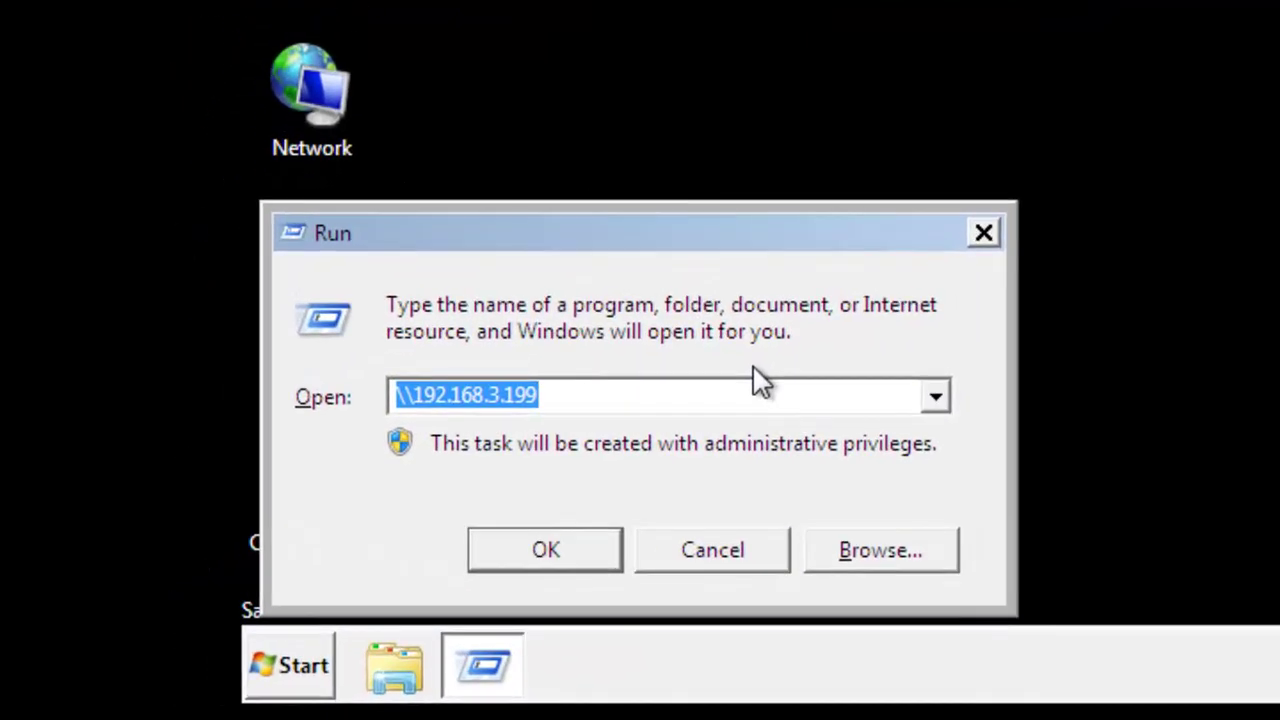
text(regedit)
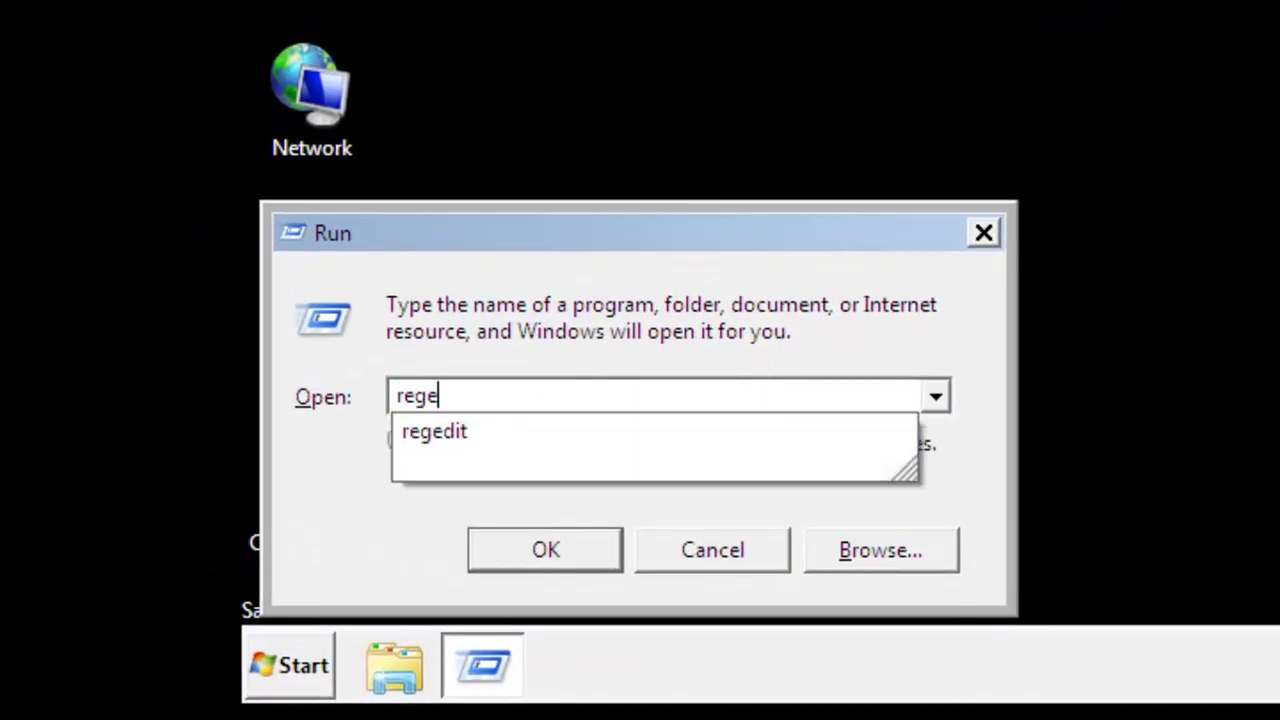
click(609, 551)
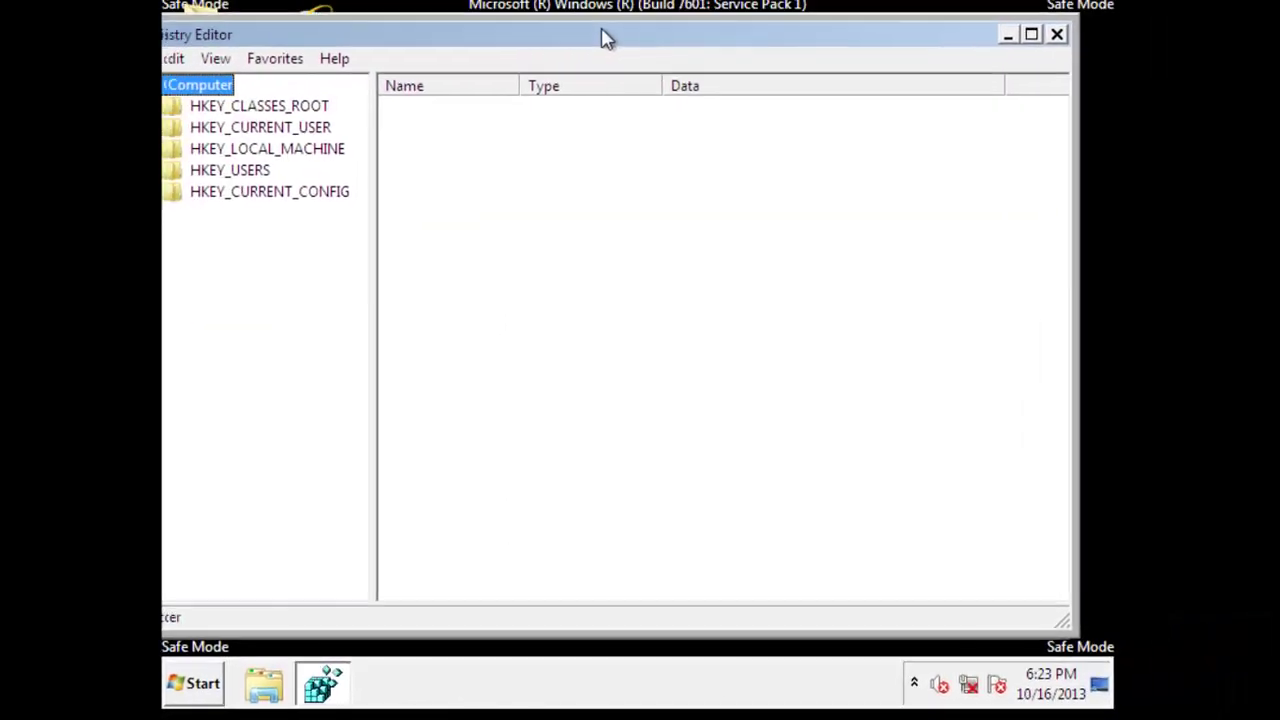
double_click(648, 35)
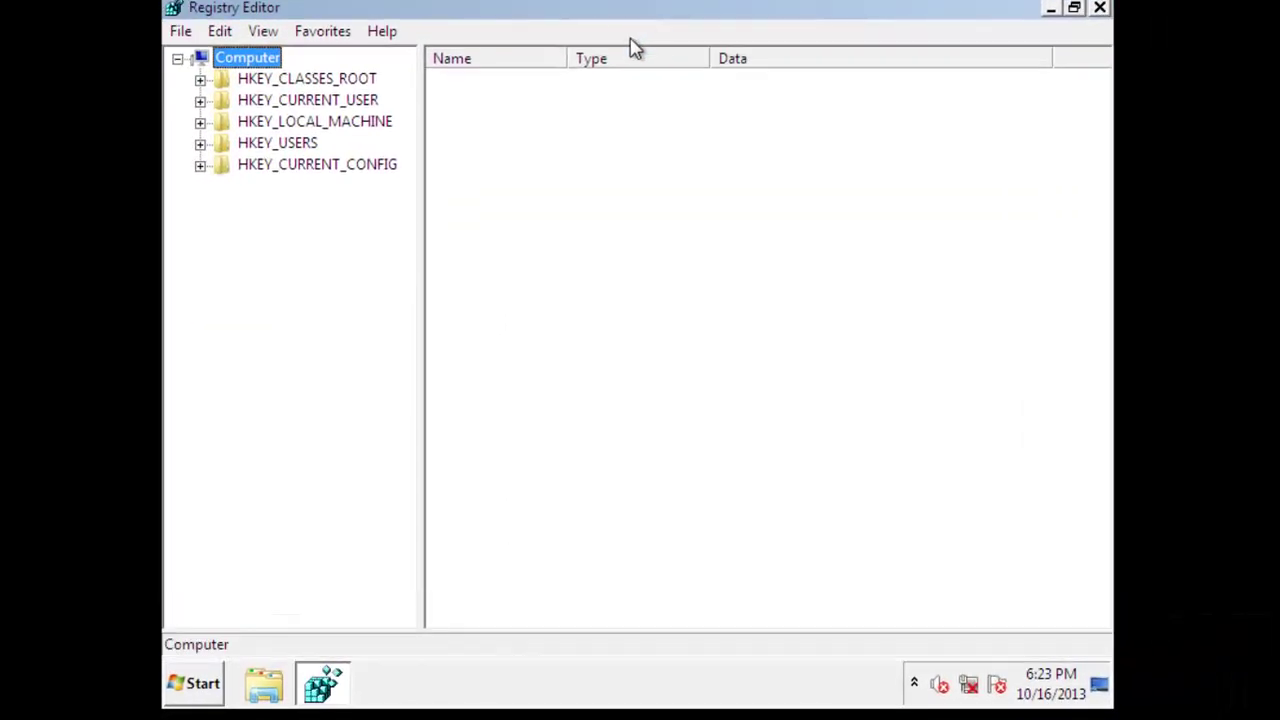
Delete the mysearchdial key under HKEY_CURRENT_USER\Software in the registry, including its subkeys.
click(301, 104)
double_click(301, 104)
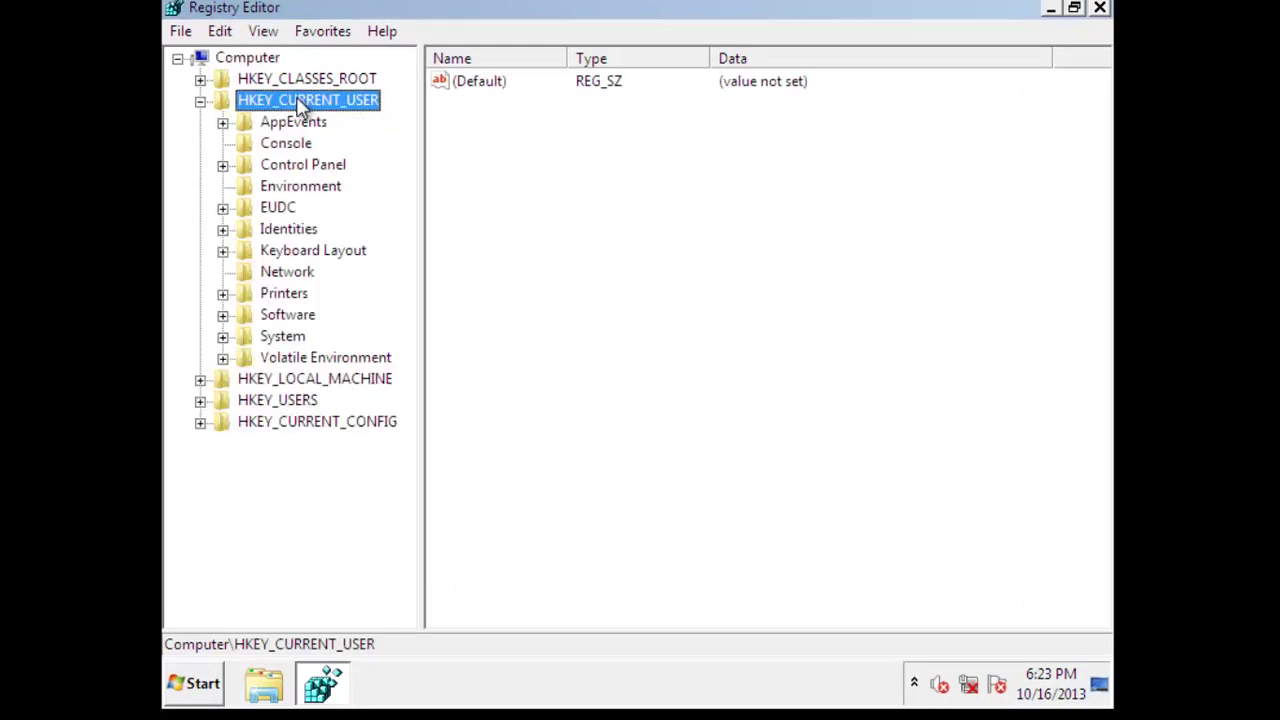
double_click(296, 318)
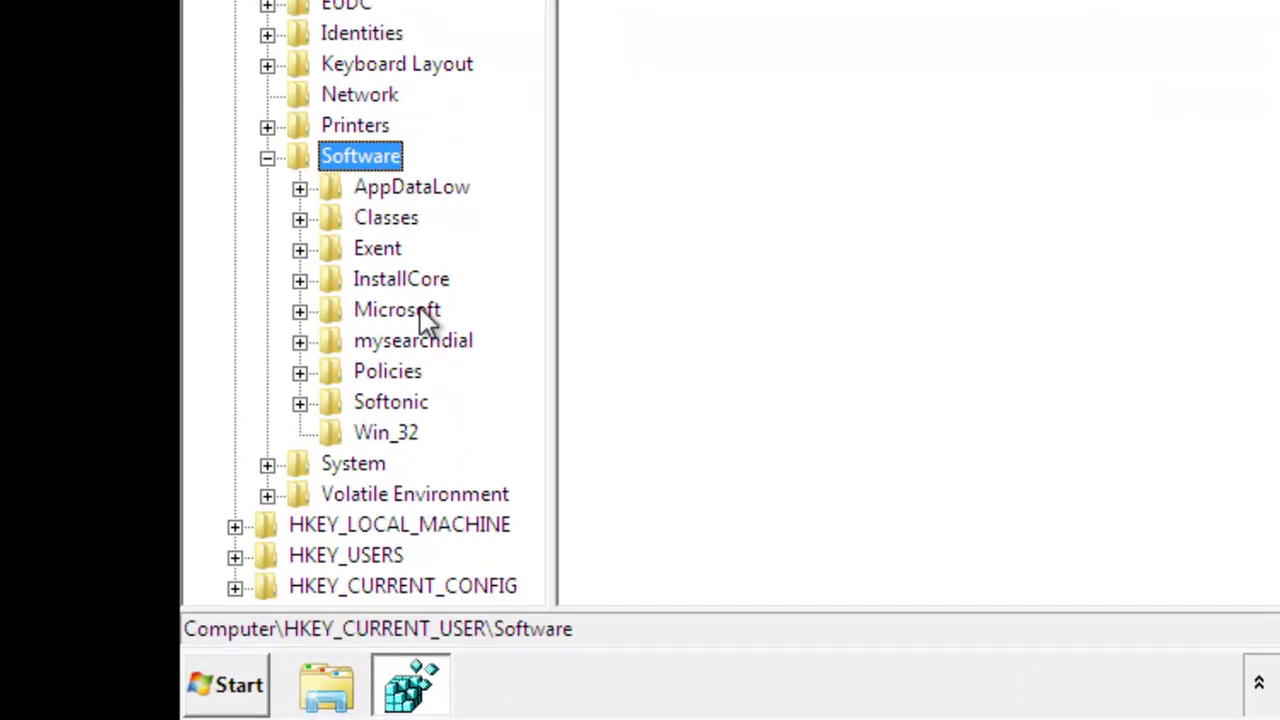
click(430, 345)
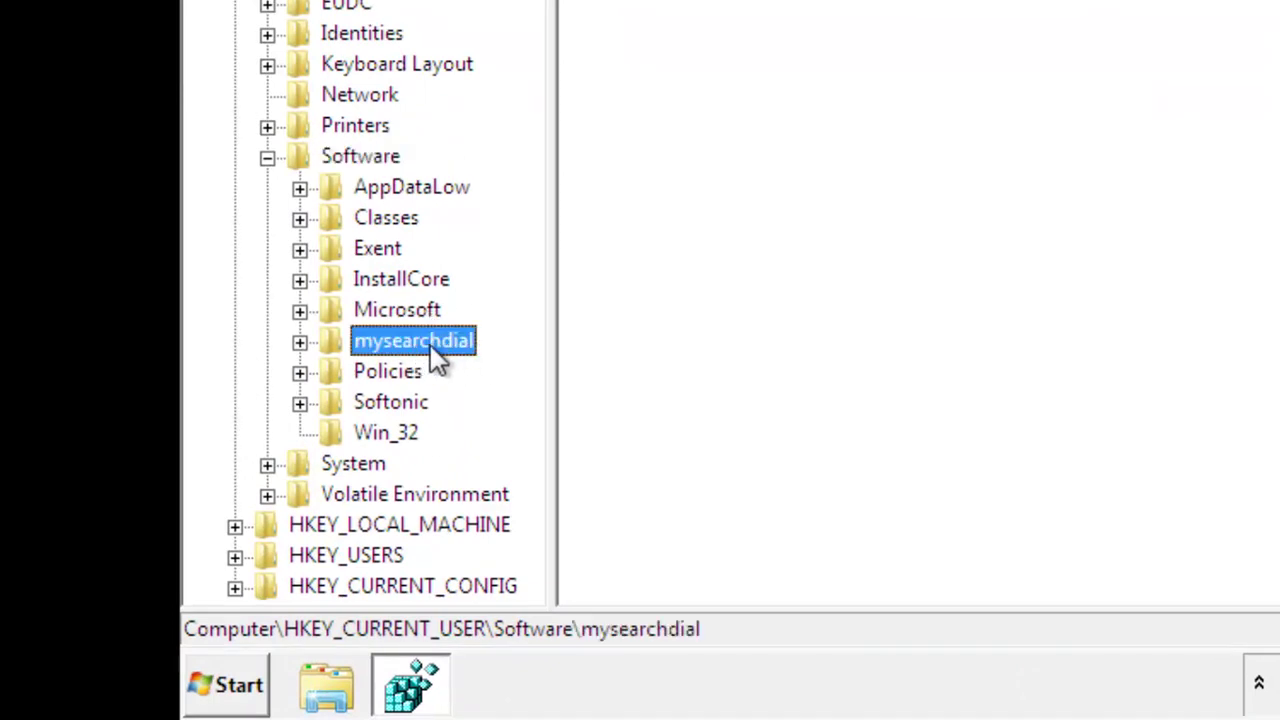
right_click(433, 350)
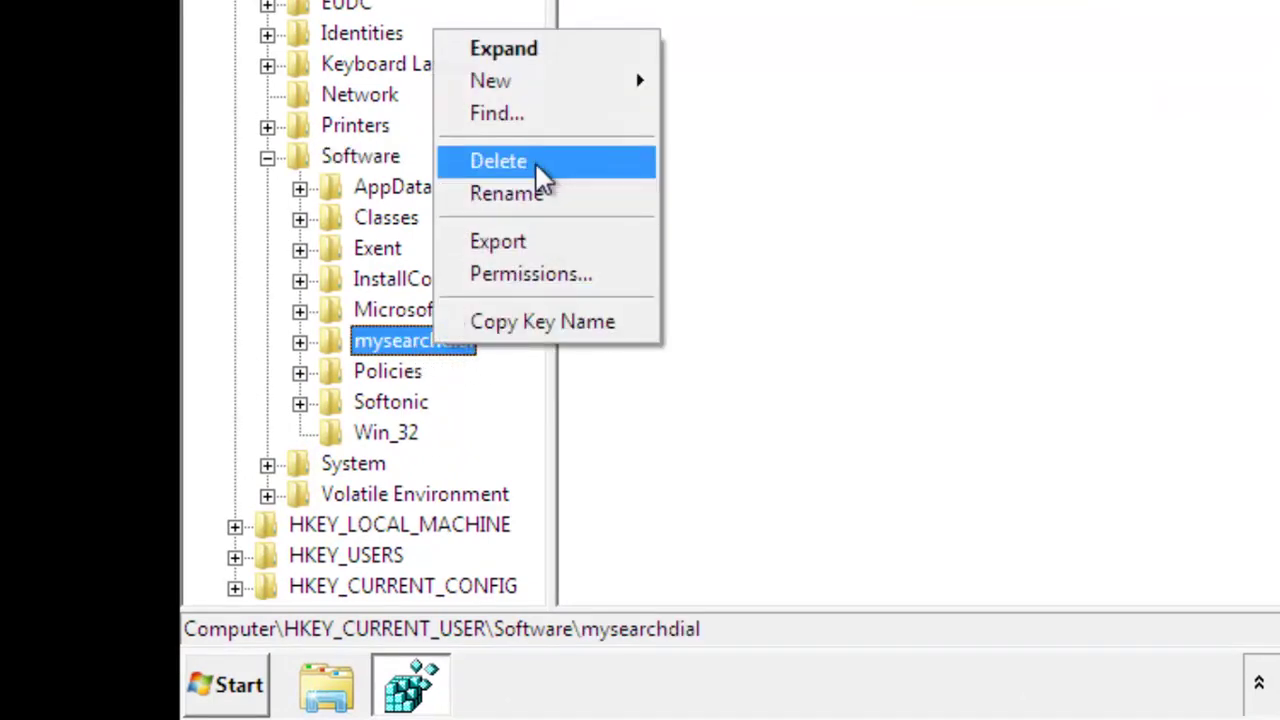
click(535, 161)
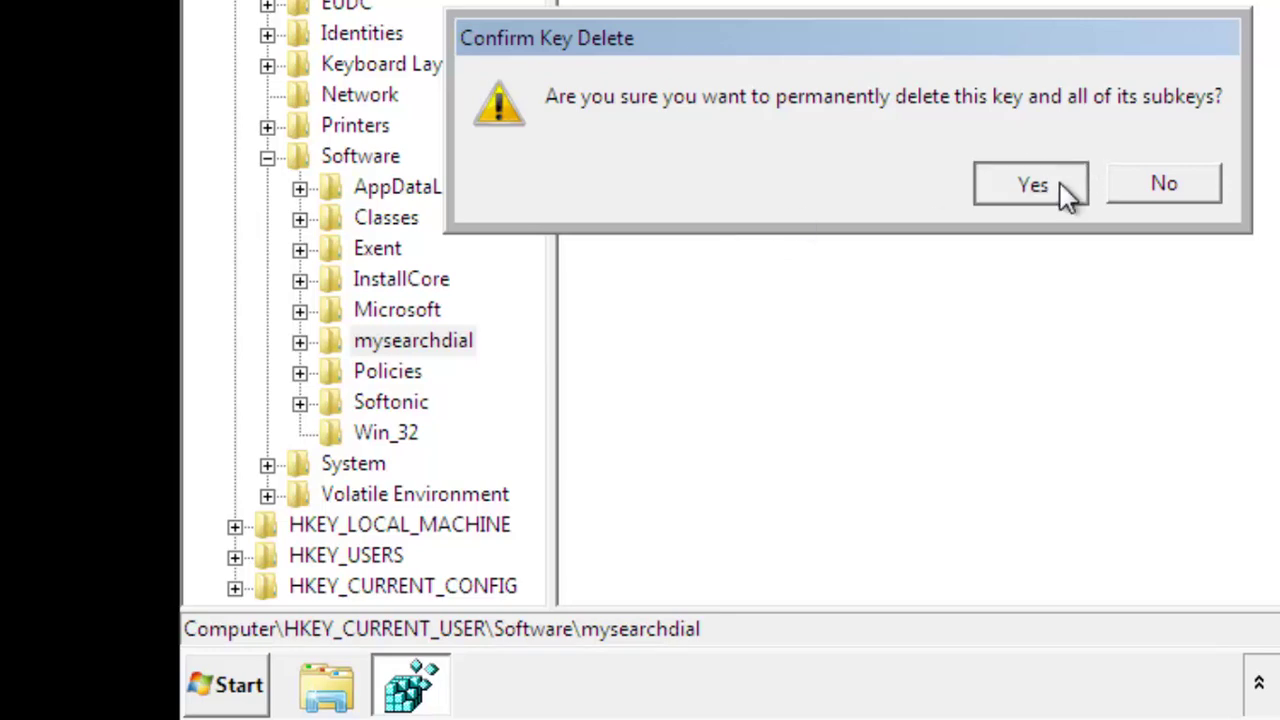
click(1068, 195)
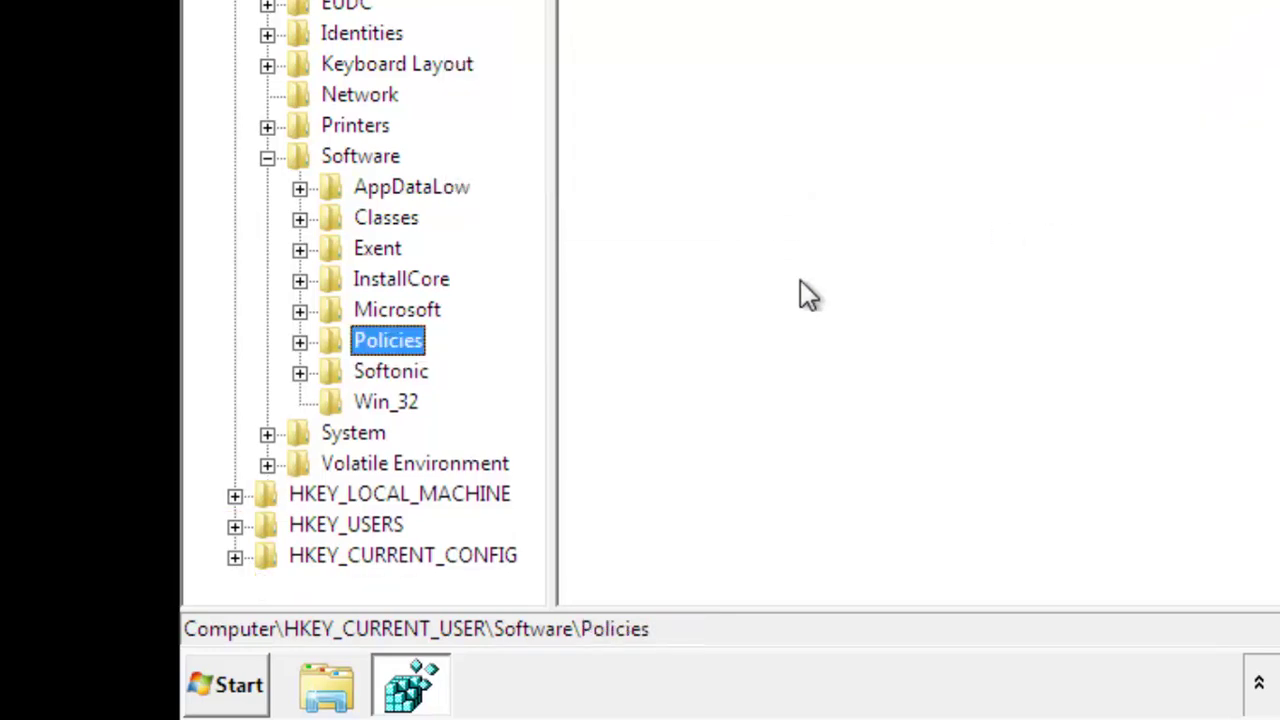
Delete the Start Page value from HKEY_CURRENT_USER\Software\Microsoft\Internet Explorer\Main and close the Registry Editor.
double_click(414, 310)
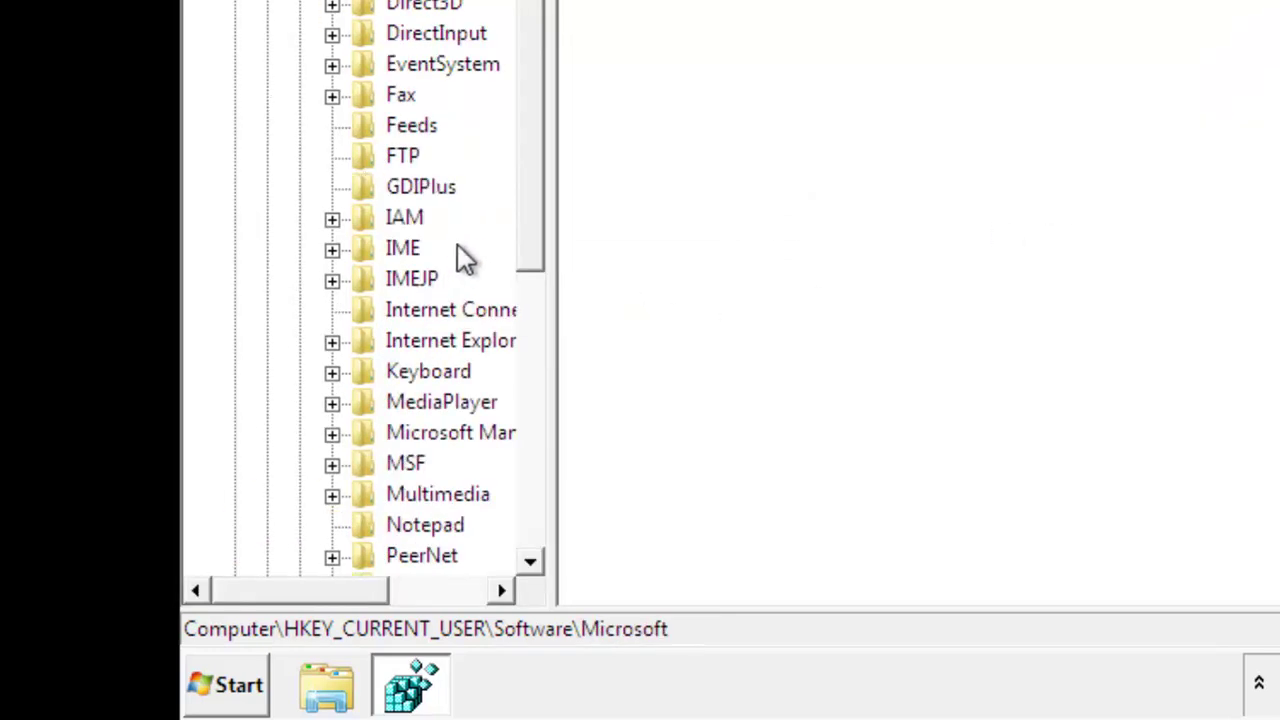
double_click(466, 340)
click(441, 218)
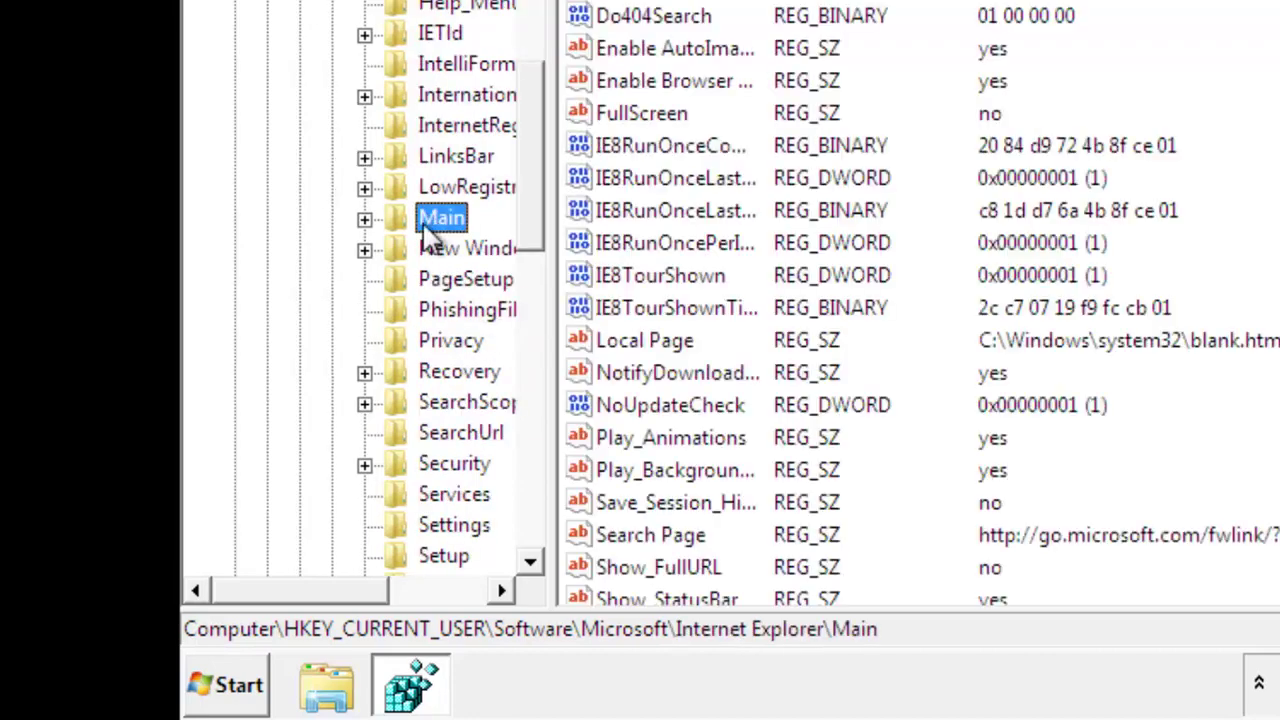
click(1279, 187)
scroll(1279, 187, down, 4)
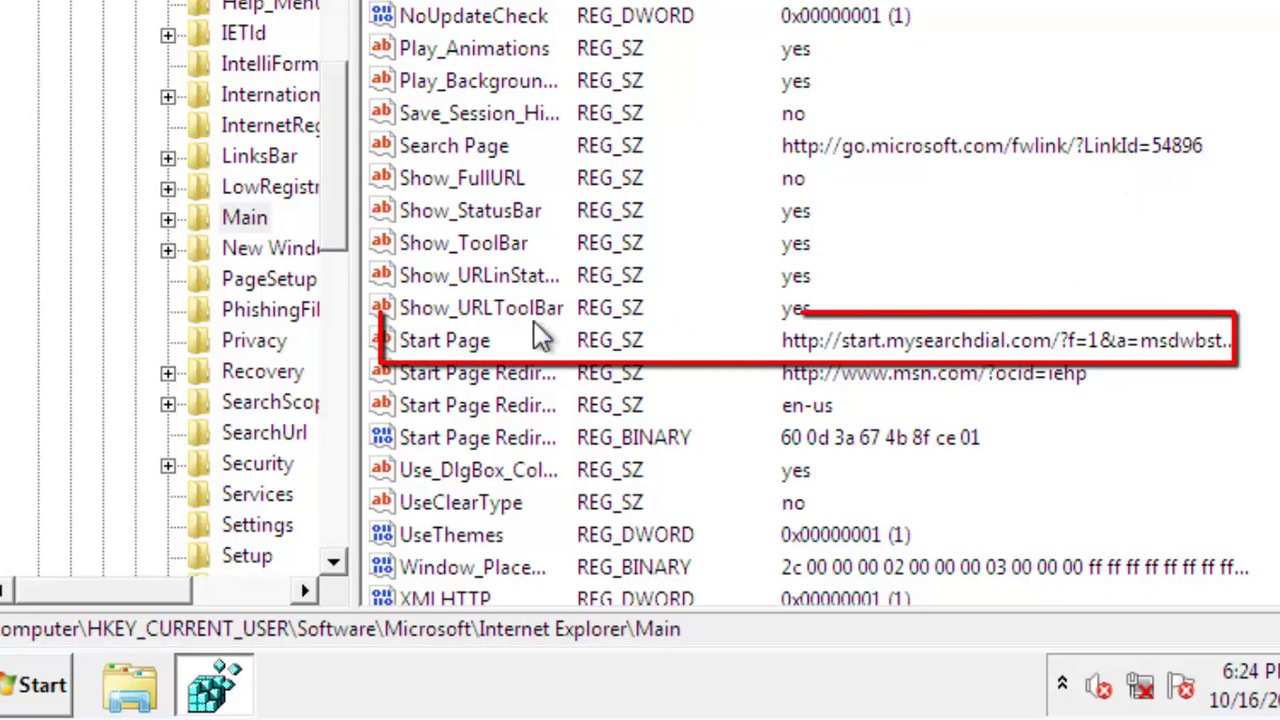
click(445, 345)
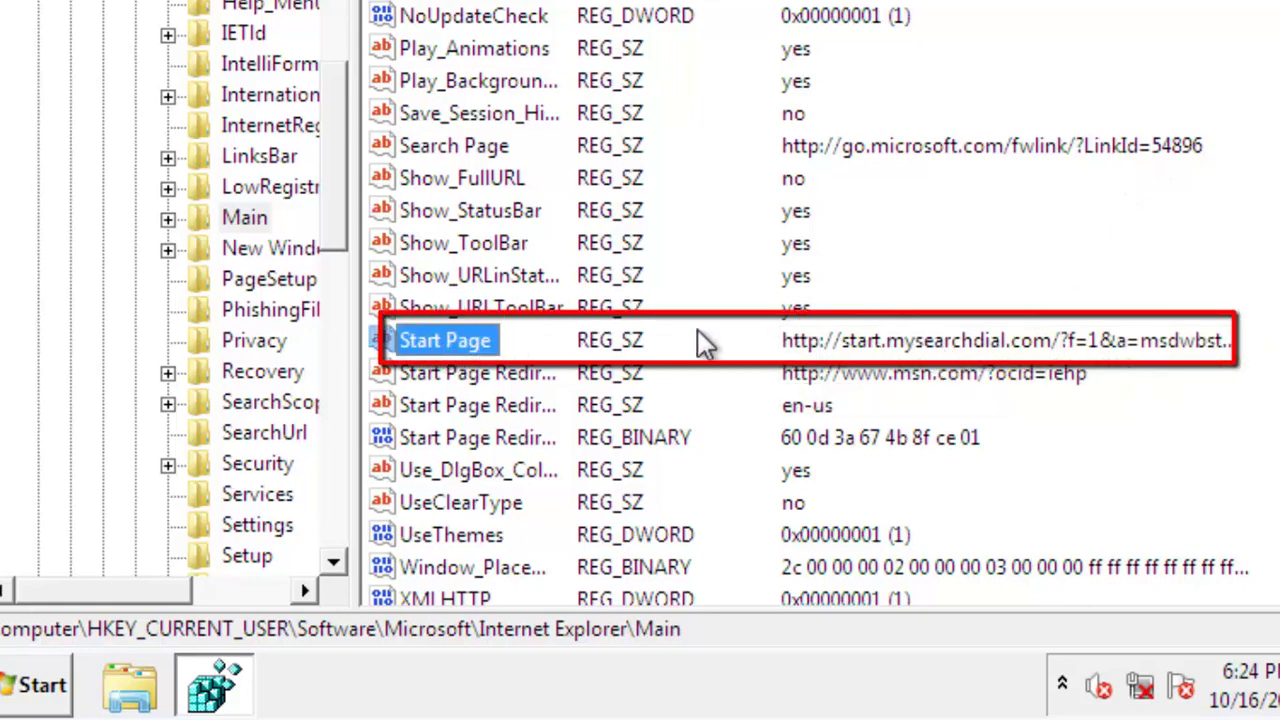
right_click(474, 342)
click(533, 440)
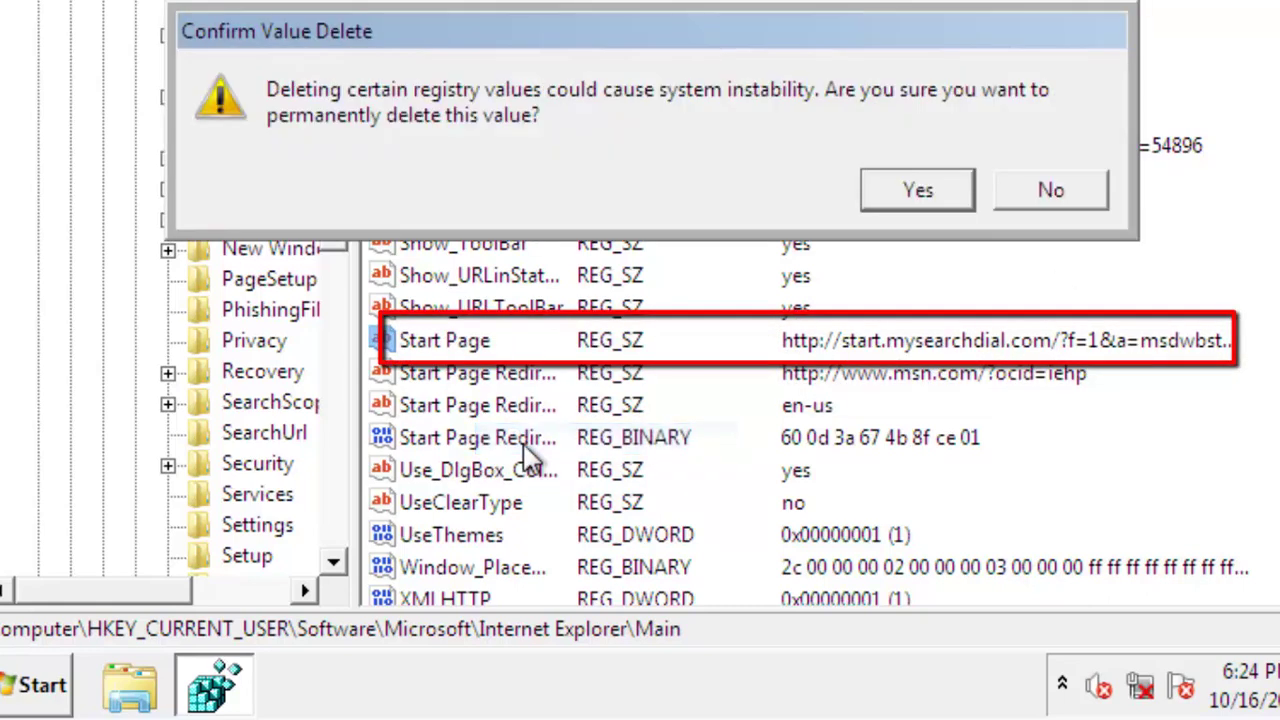
click(912, 196)
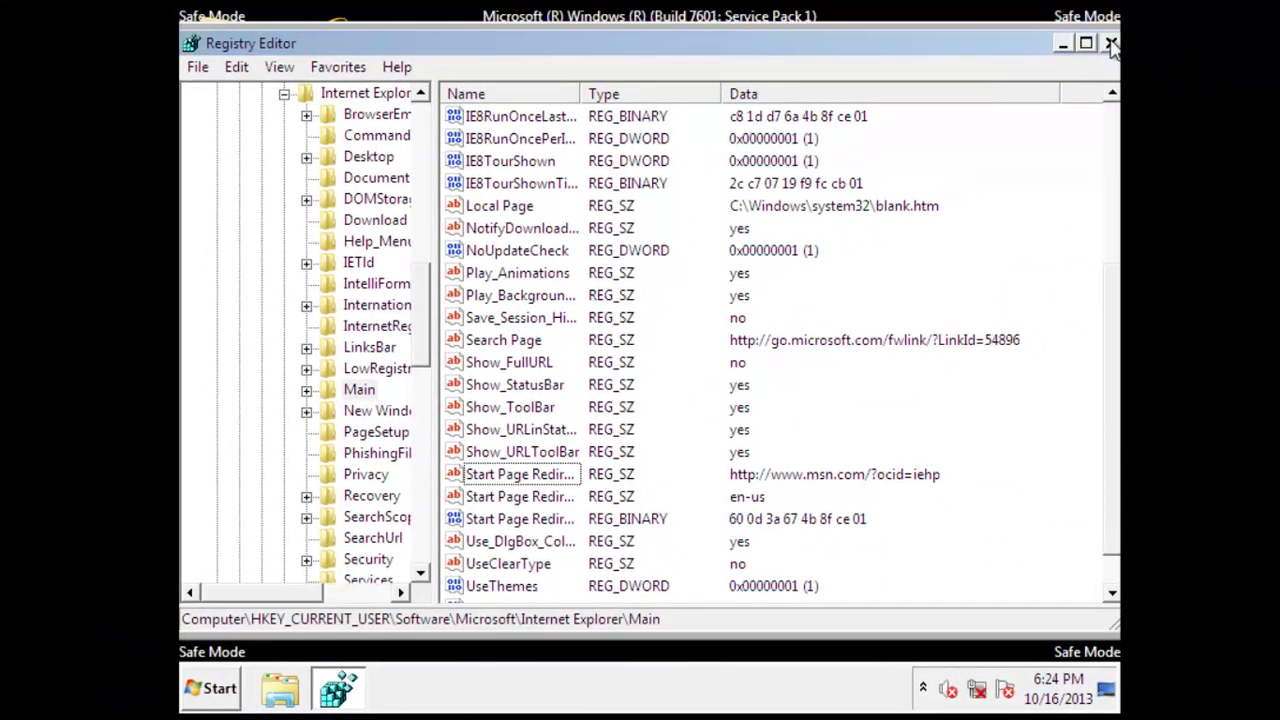
click(1110, 43)
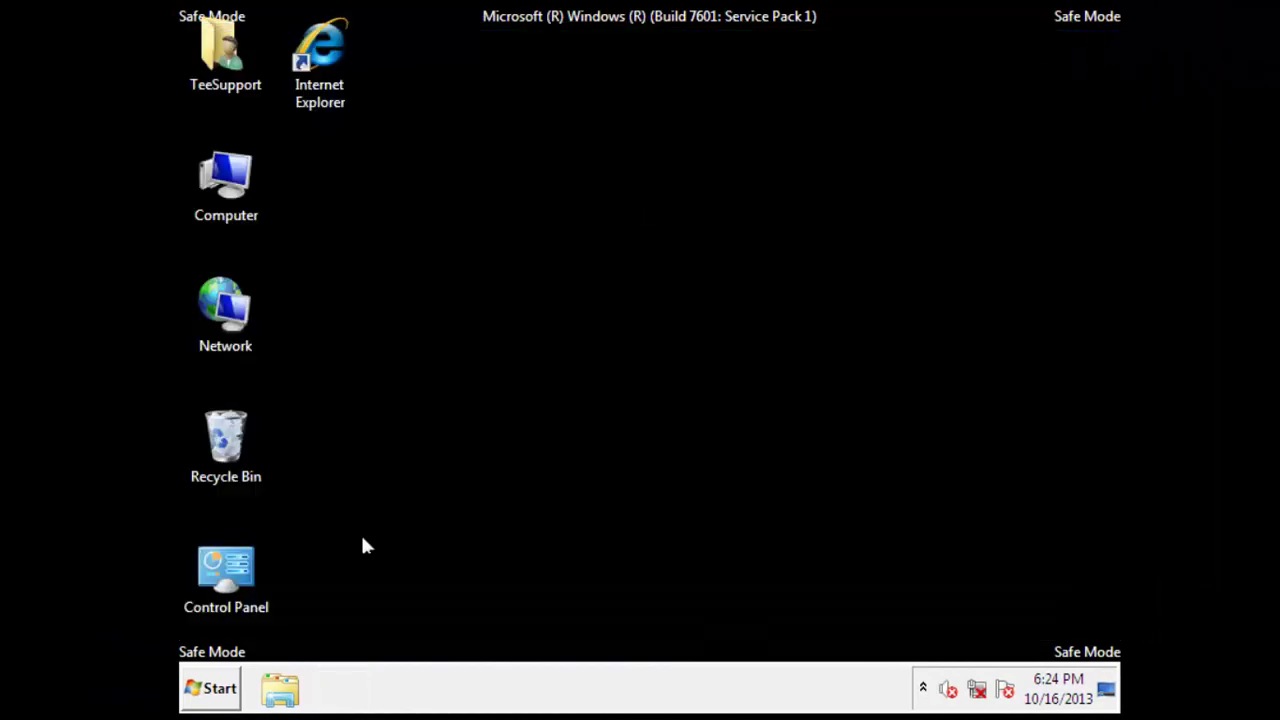
Delete the Mysearchdial folder from C:\Program Files to the Recycle Bin and close the Explorer window.
click(209, 205)
double_click(209, 205)
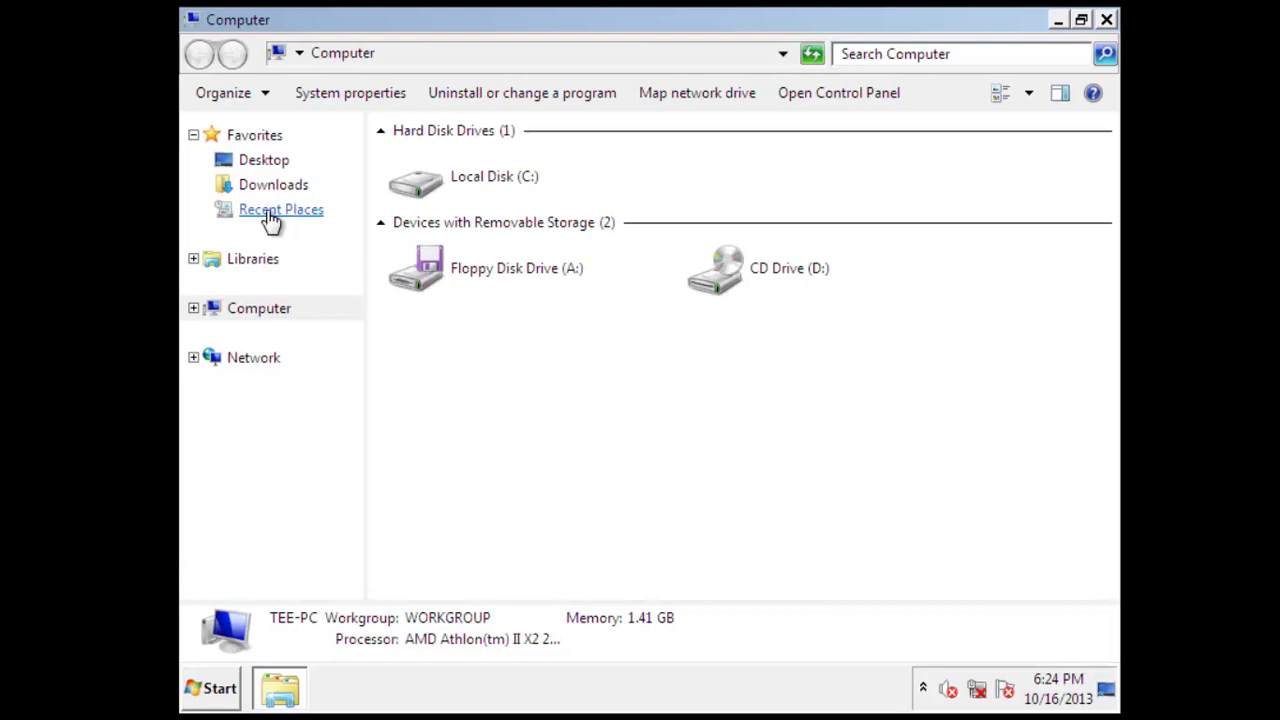
double_click(440, 176)
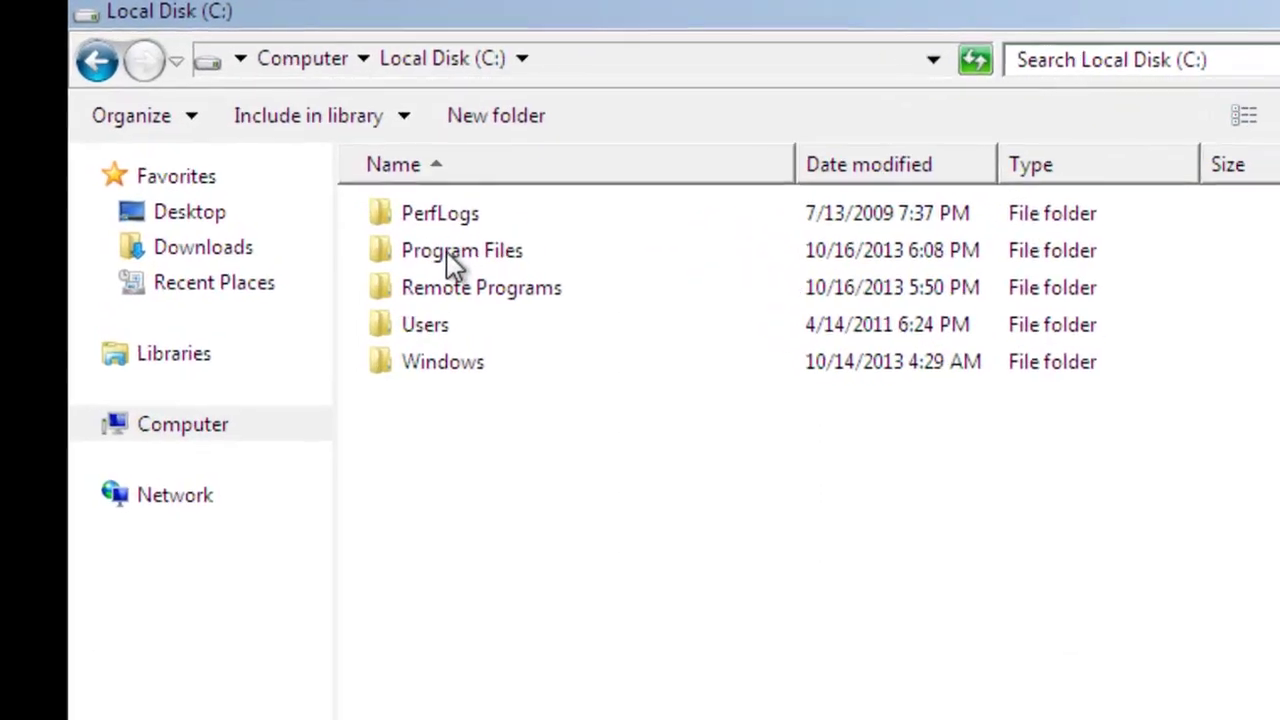
double_click(448, 186)
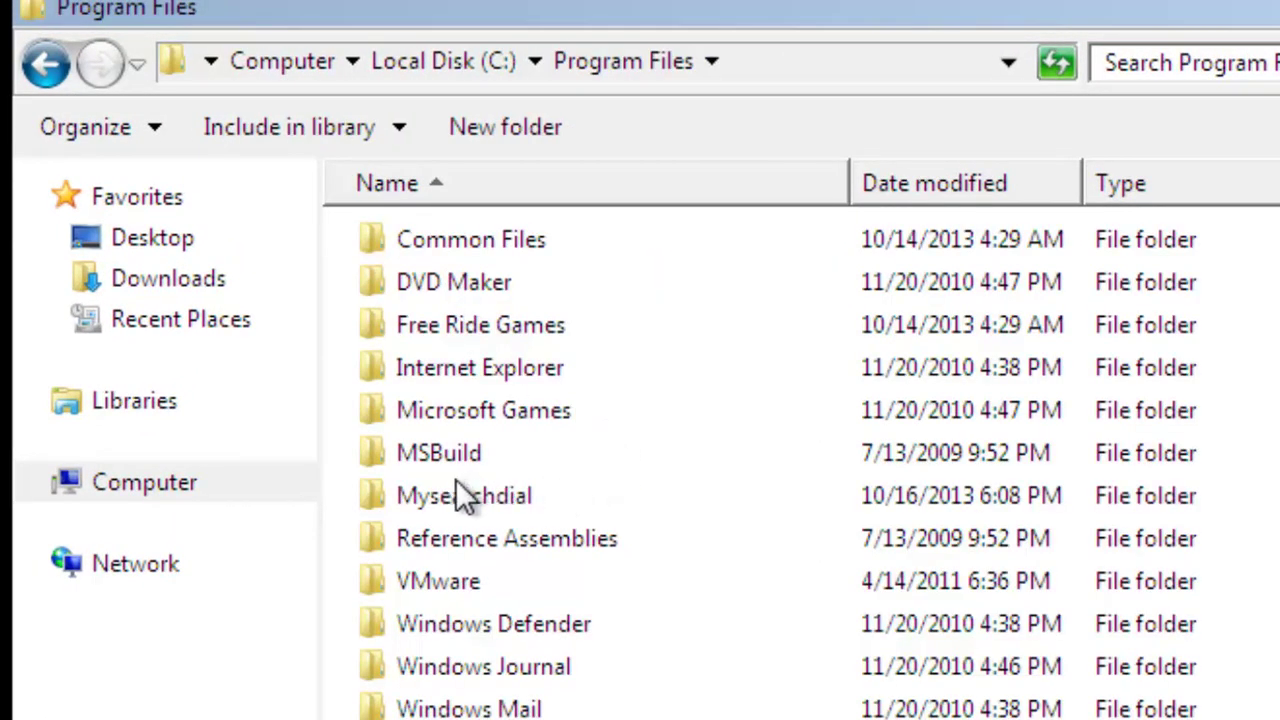
click(481, 506)
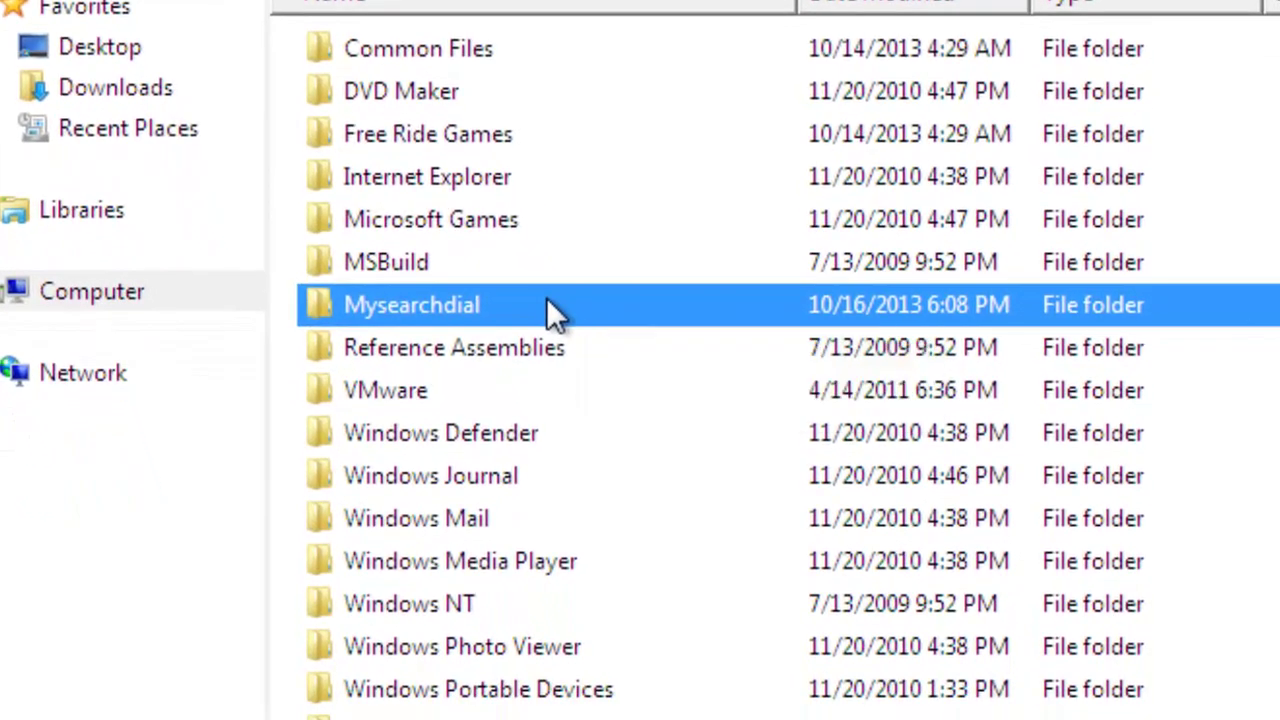
right_click(599, 490)
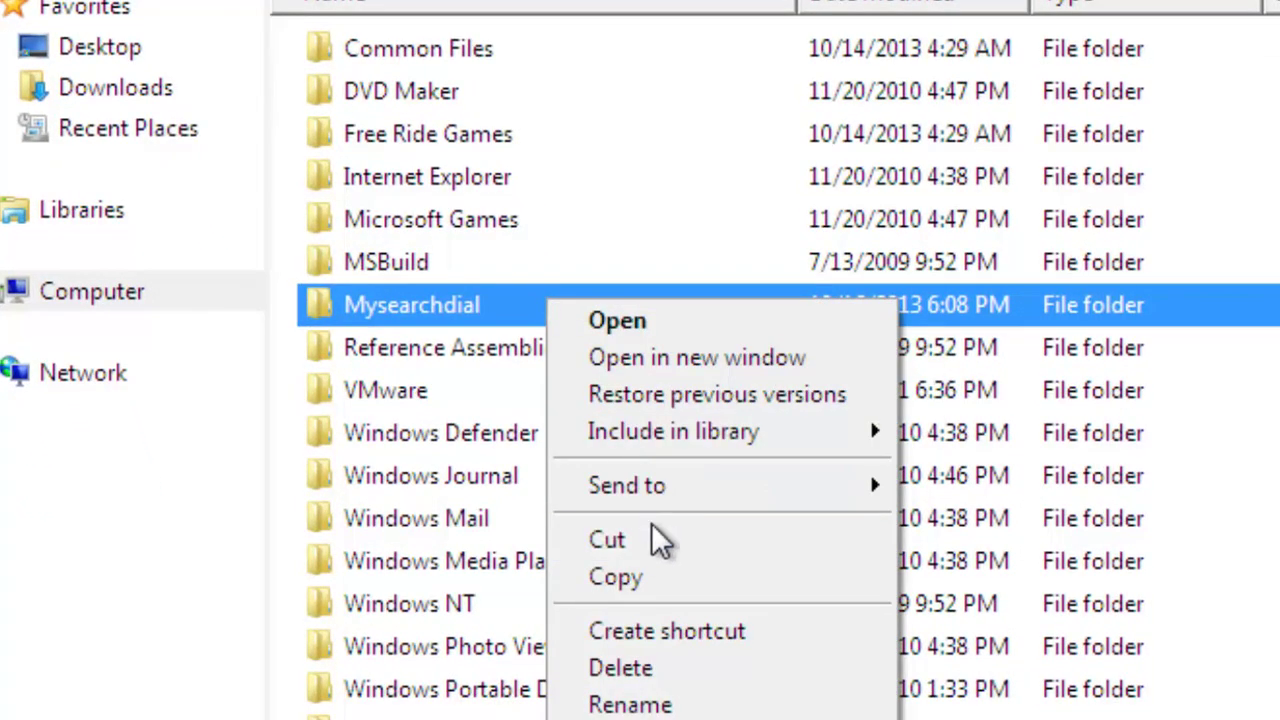
click(662, 674)
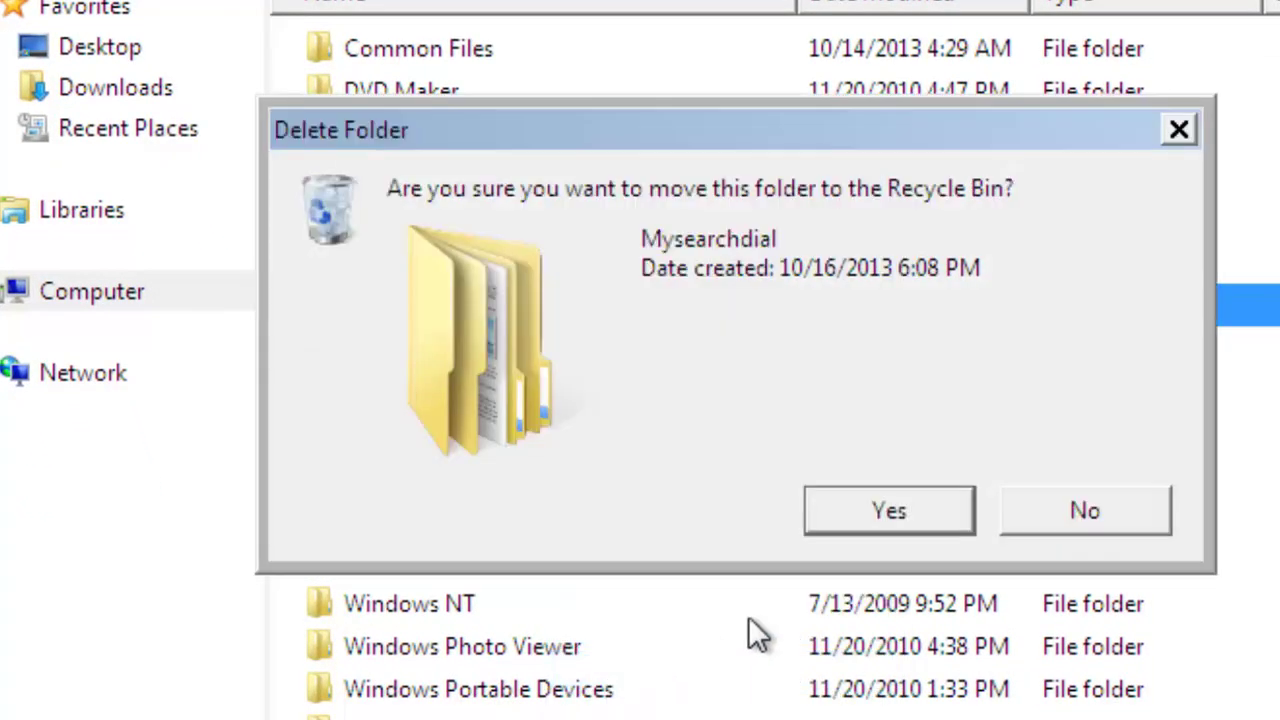
click(886, 505)
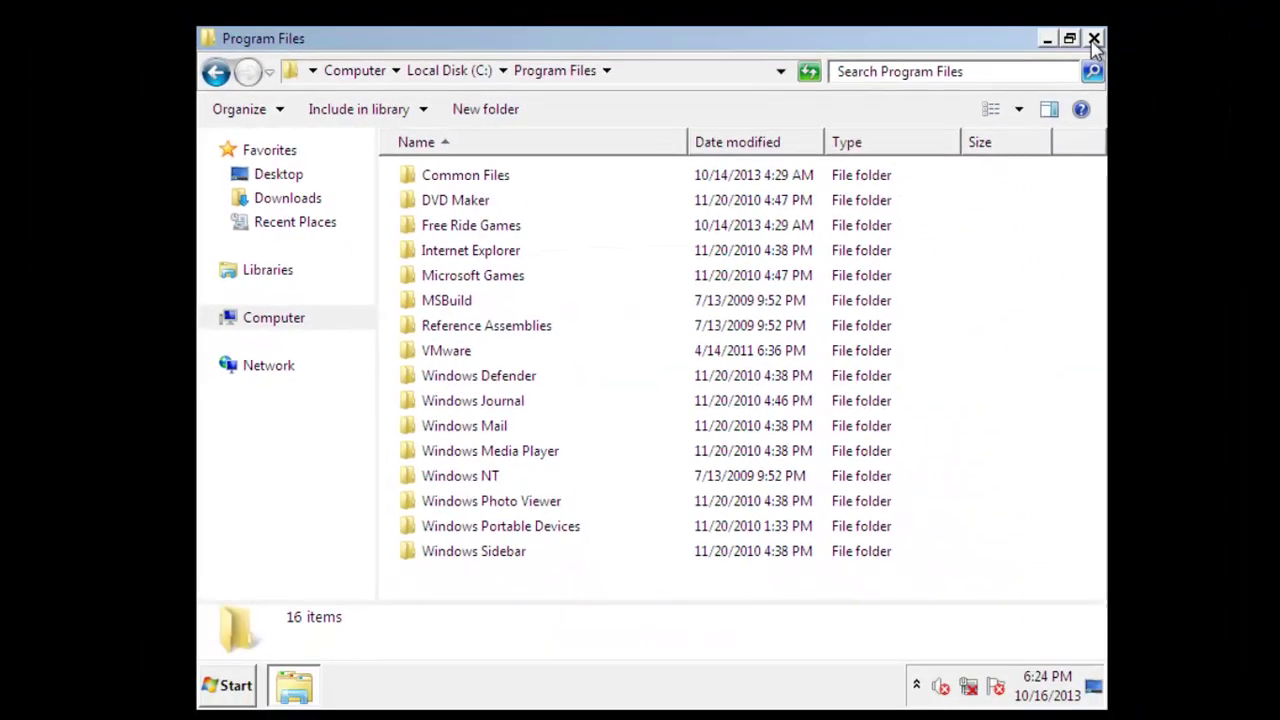
click(1094, 38)
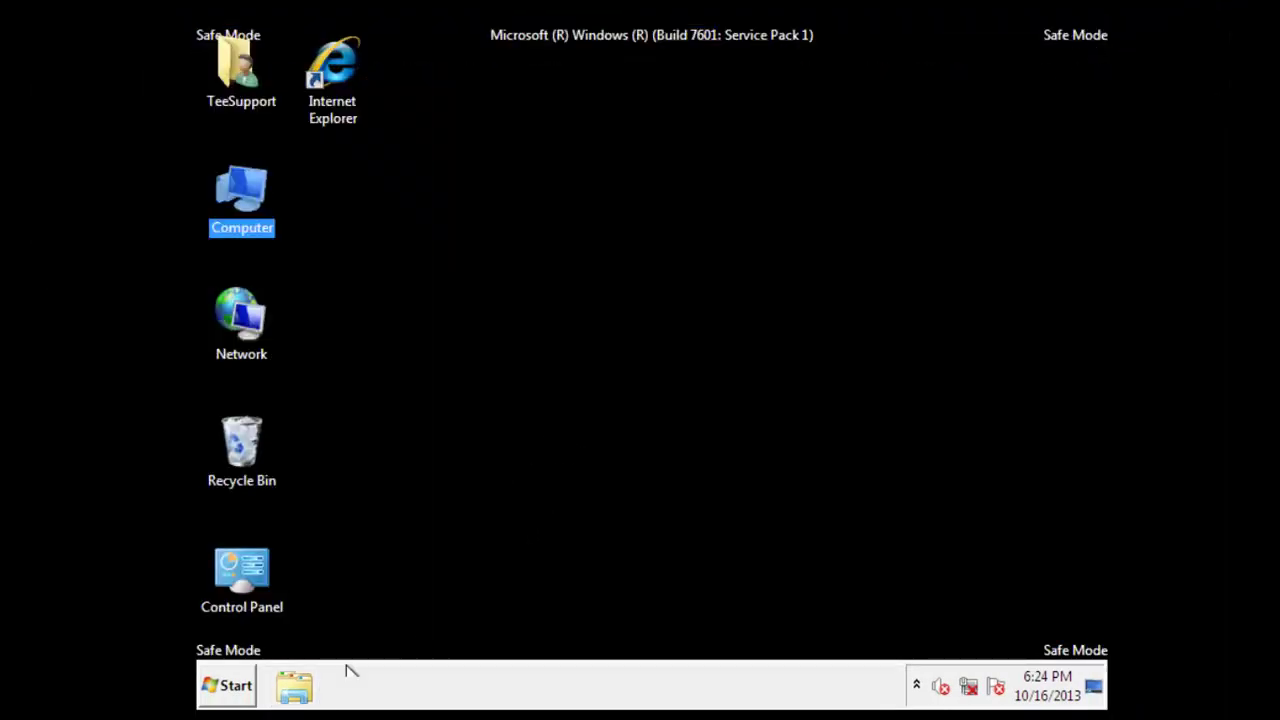
Restart the computer out of Safe Mode into the normal Windows desktop.
click(245, 695)
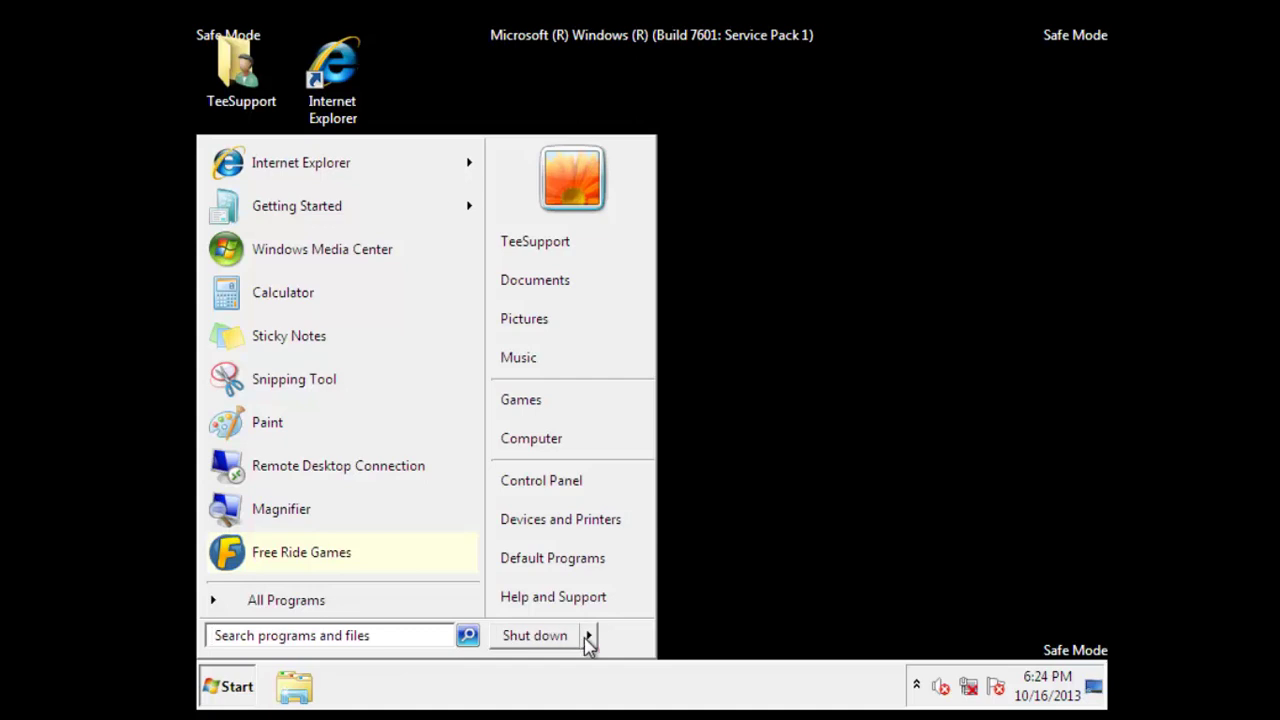
mouse_move(594, 643)
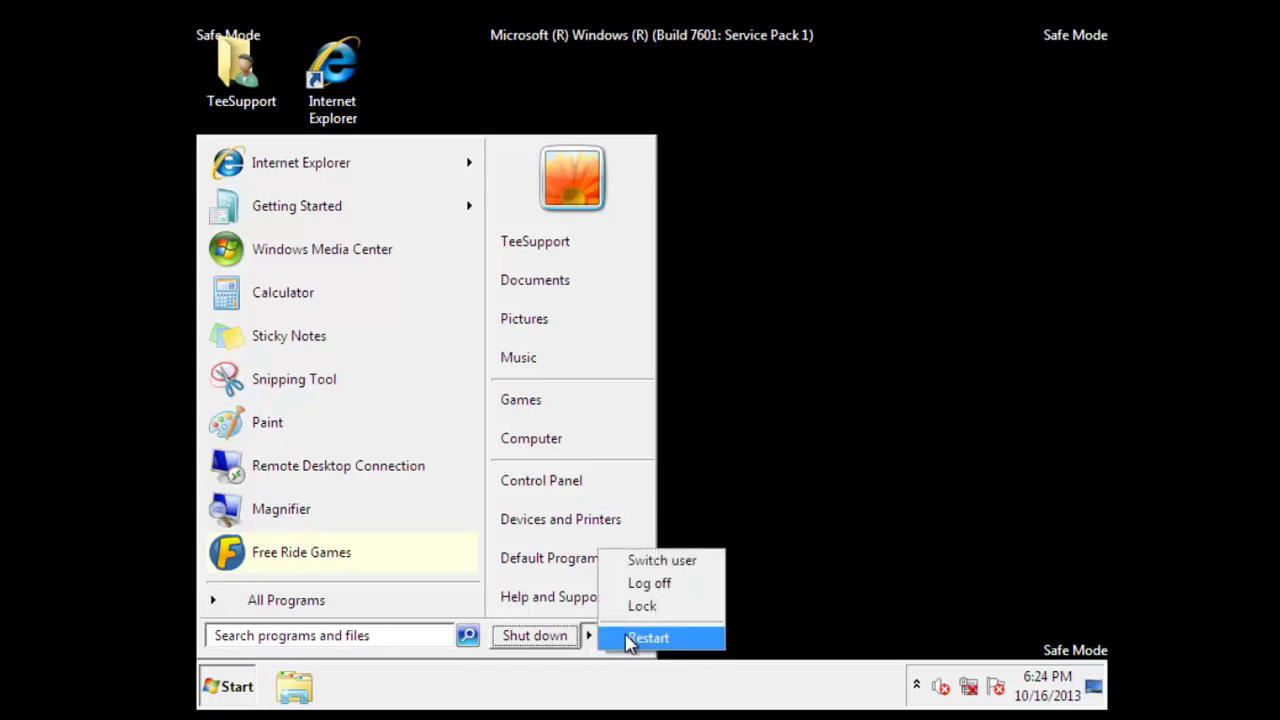
click(636, 637)
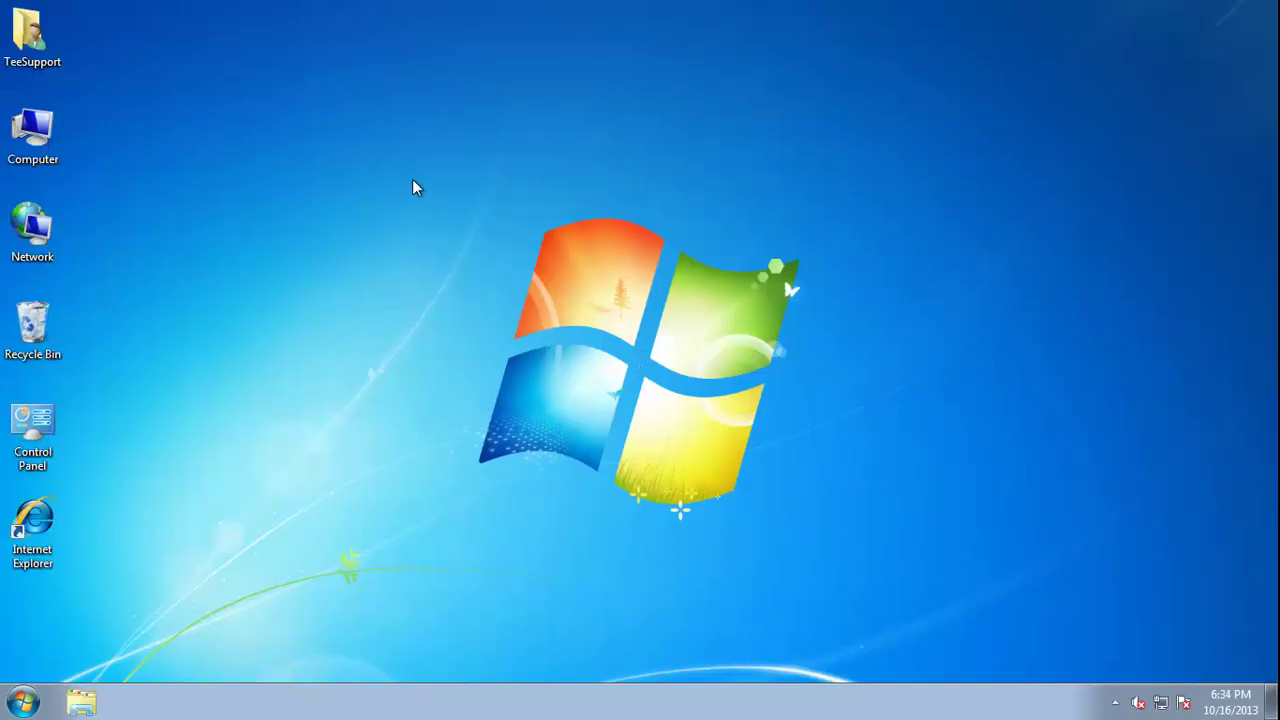
Launch Internet Explorer and check which address and page load as its home page.
double_click(32, 525)
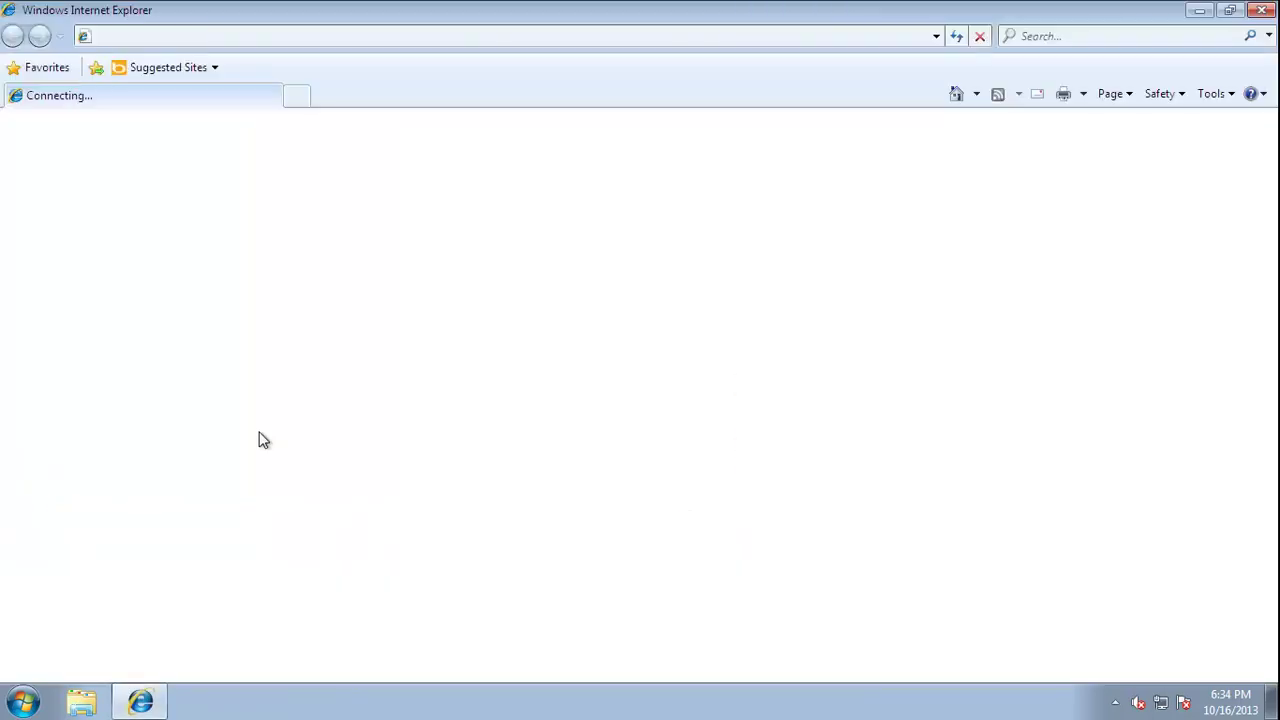
click(171, 38)
drag(157, 37, 237, 37)
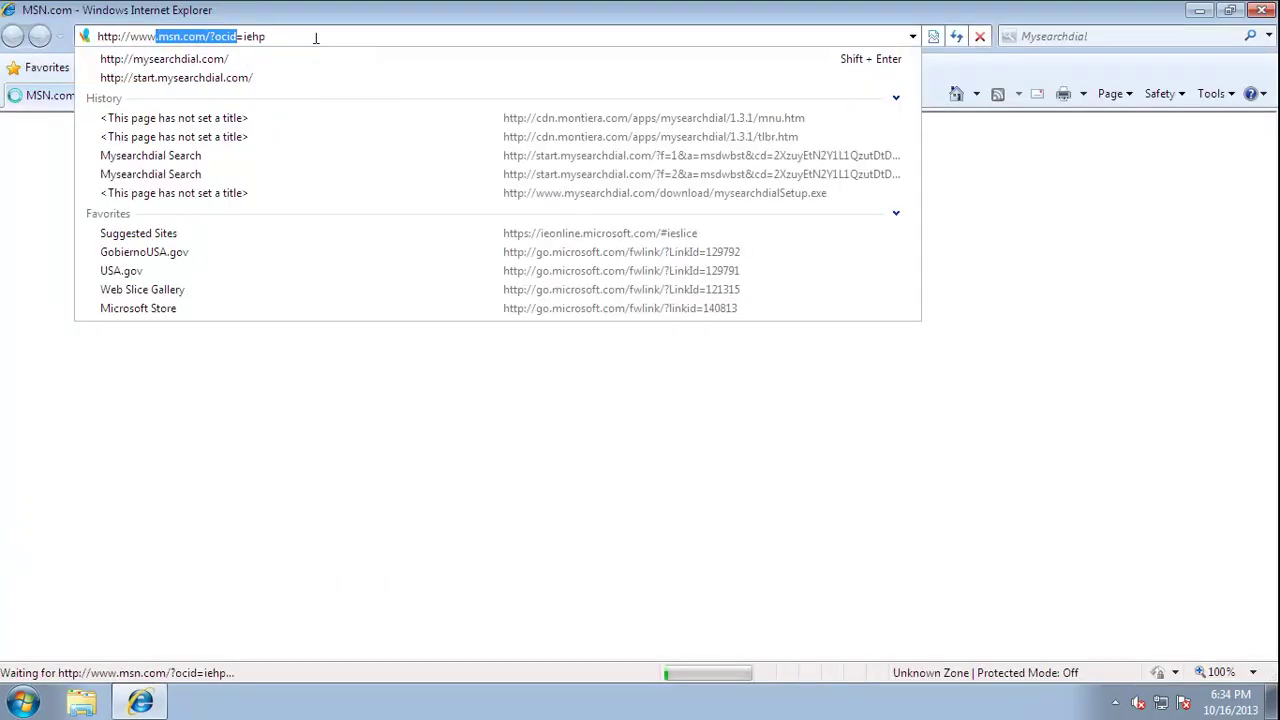
click(315, 38)
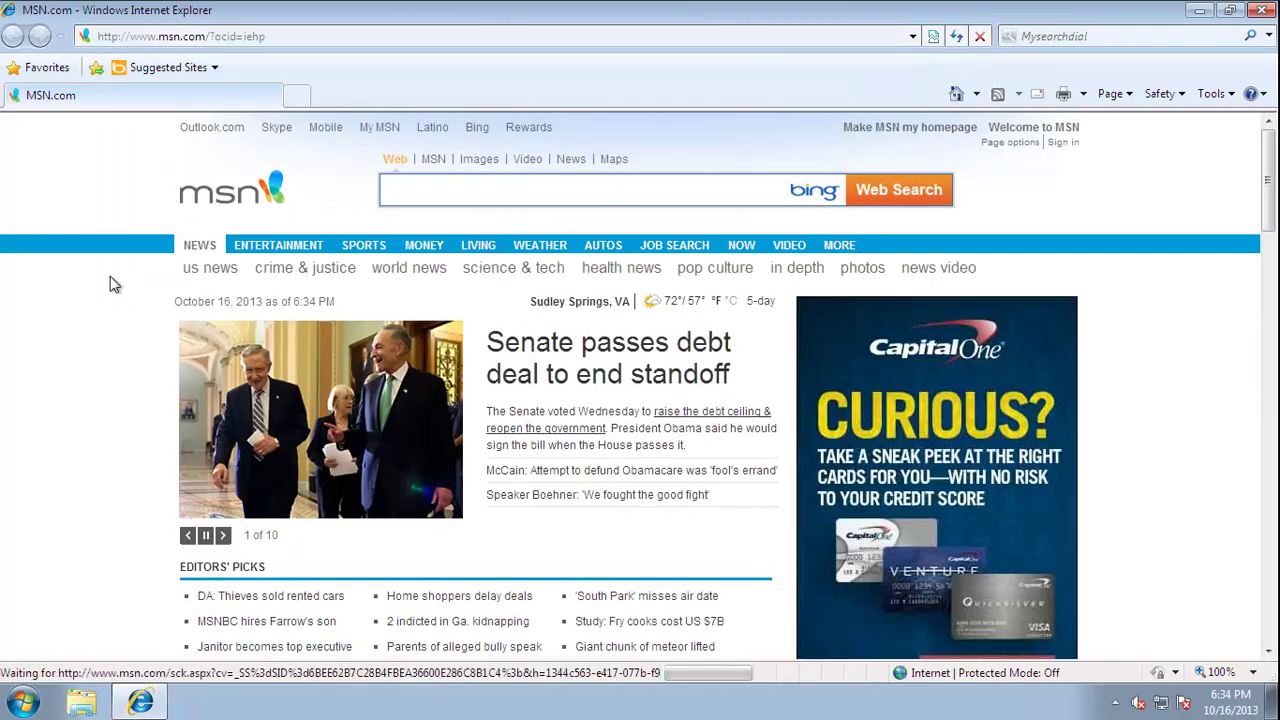
scroll(112, 284, down, 3)
scroll(200, 200, up, 3)
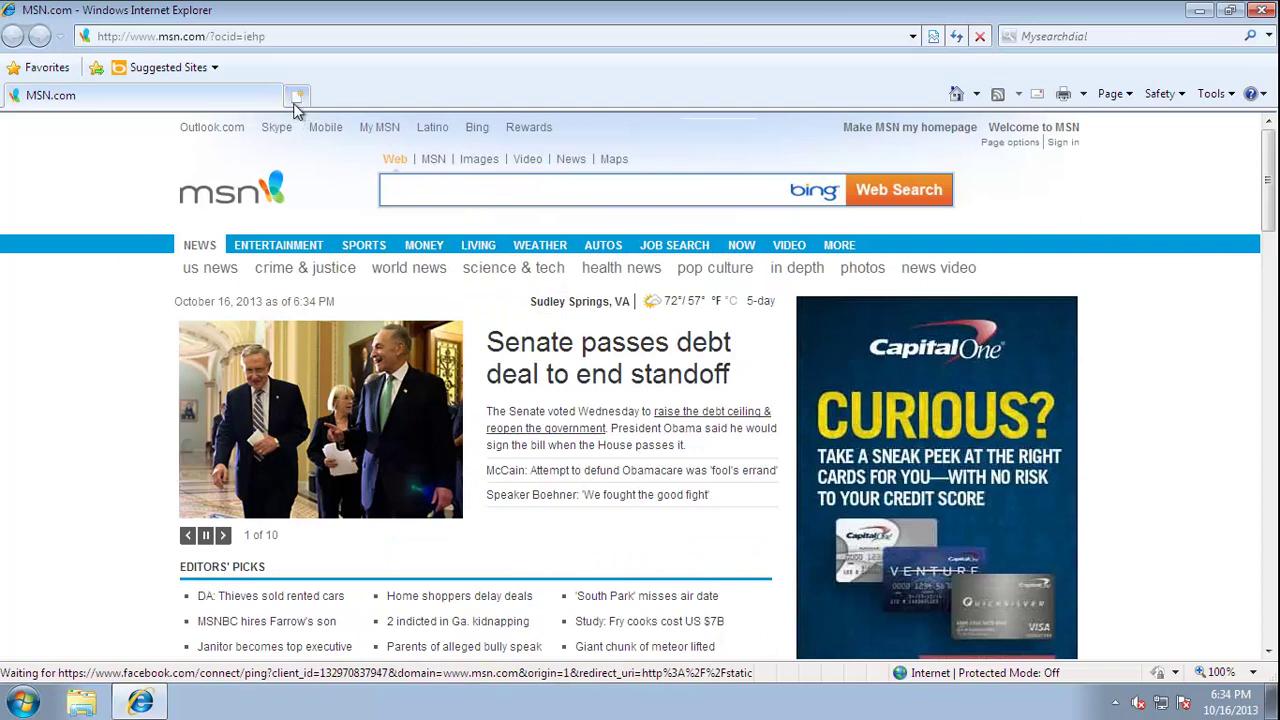
Open three new browser tabs to check which page they load, then close Internet Explorer with all its tabs.
click(296, 97)
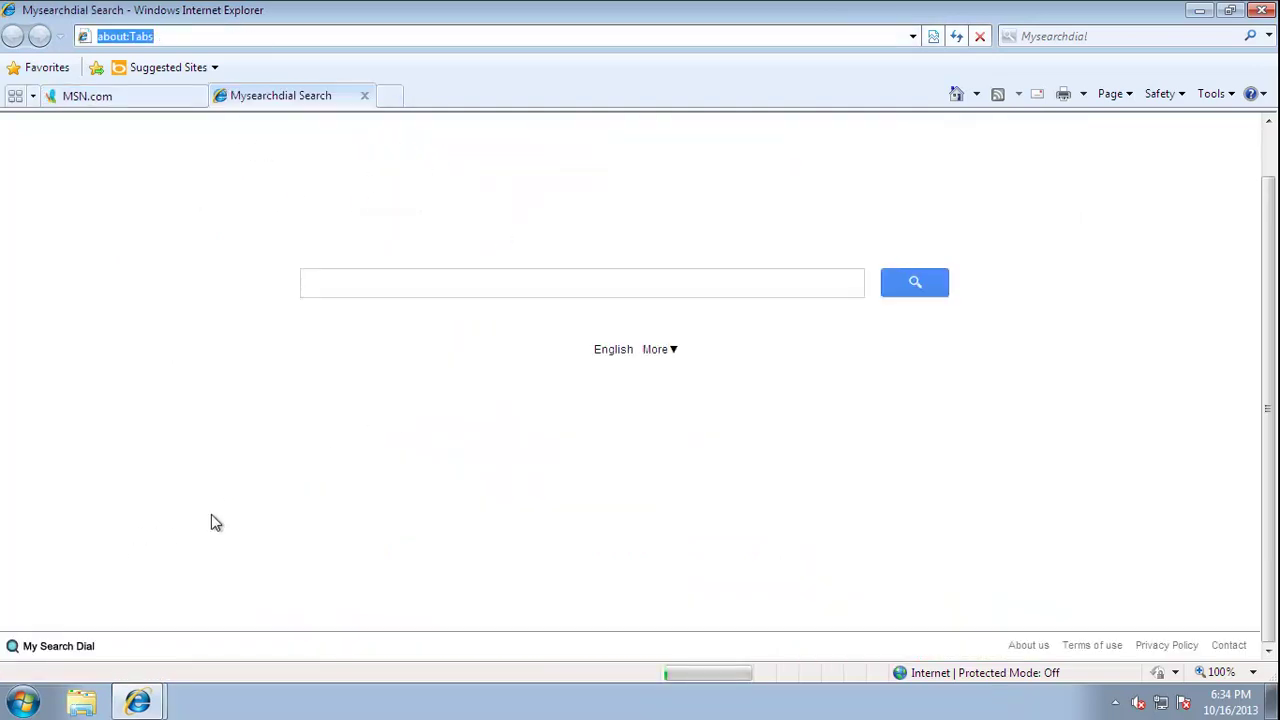
click(391, 100)
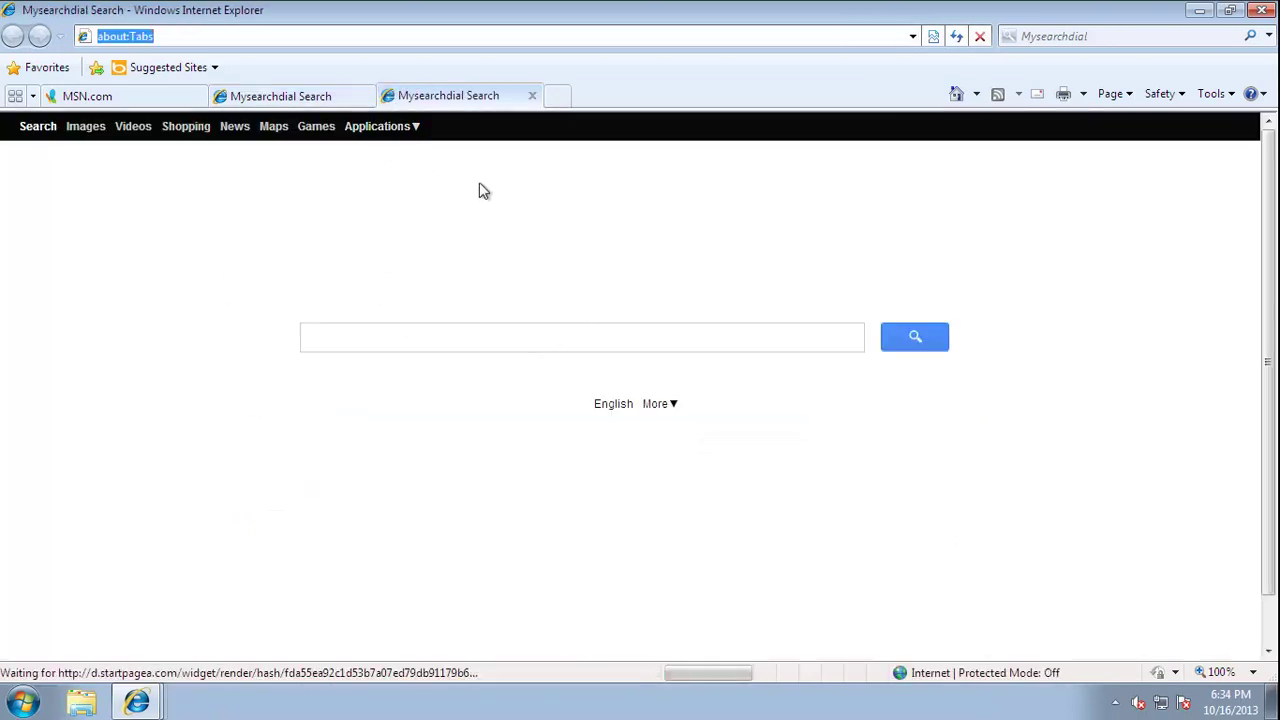
click(564, 98)
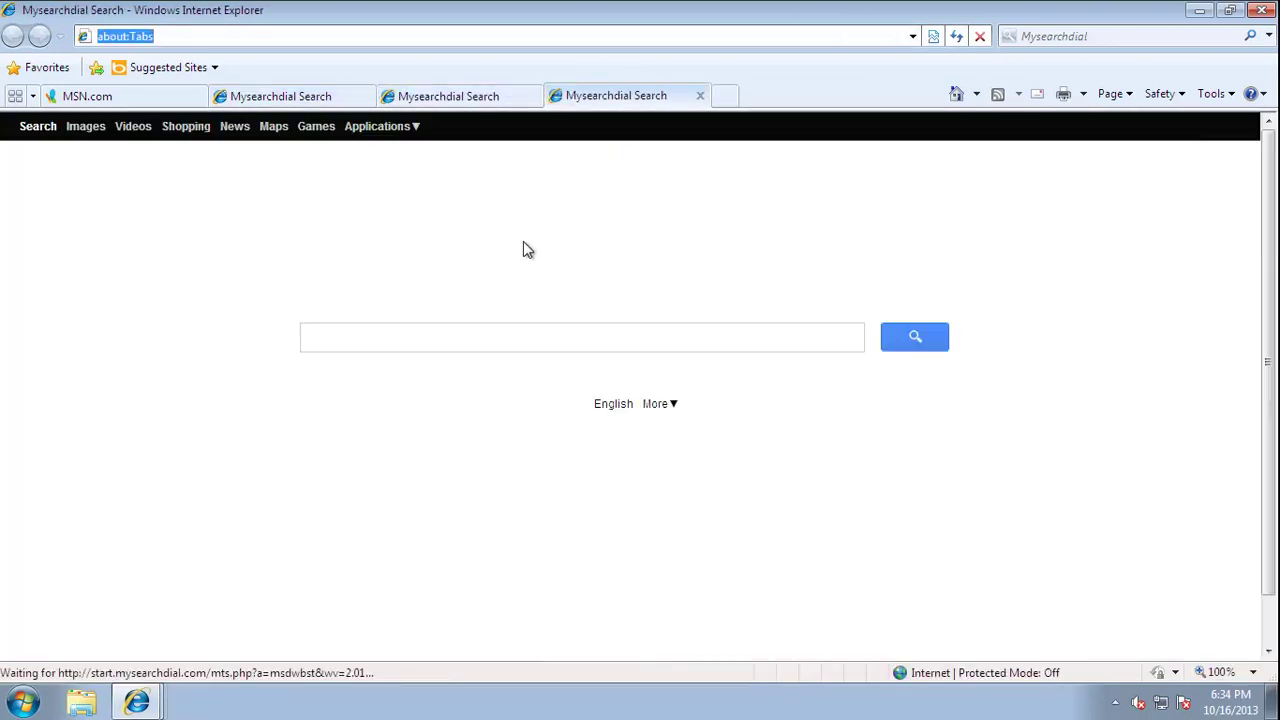
click(1256, 10)
click(640, 357)
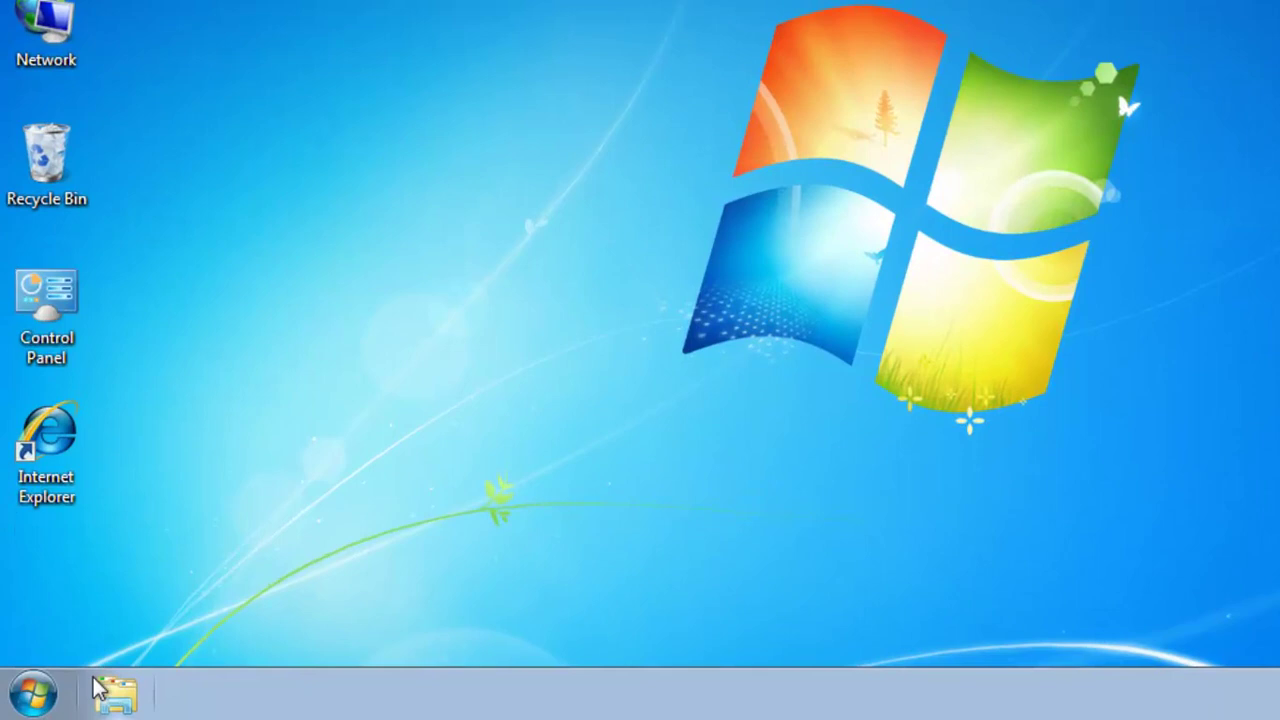
Run regedit to open the Registry Editor.
click(22, 702)
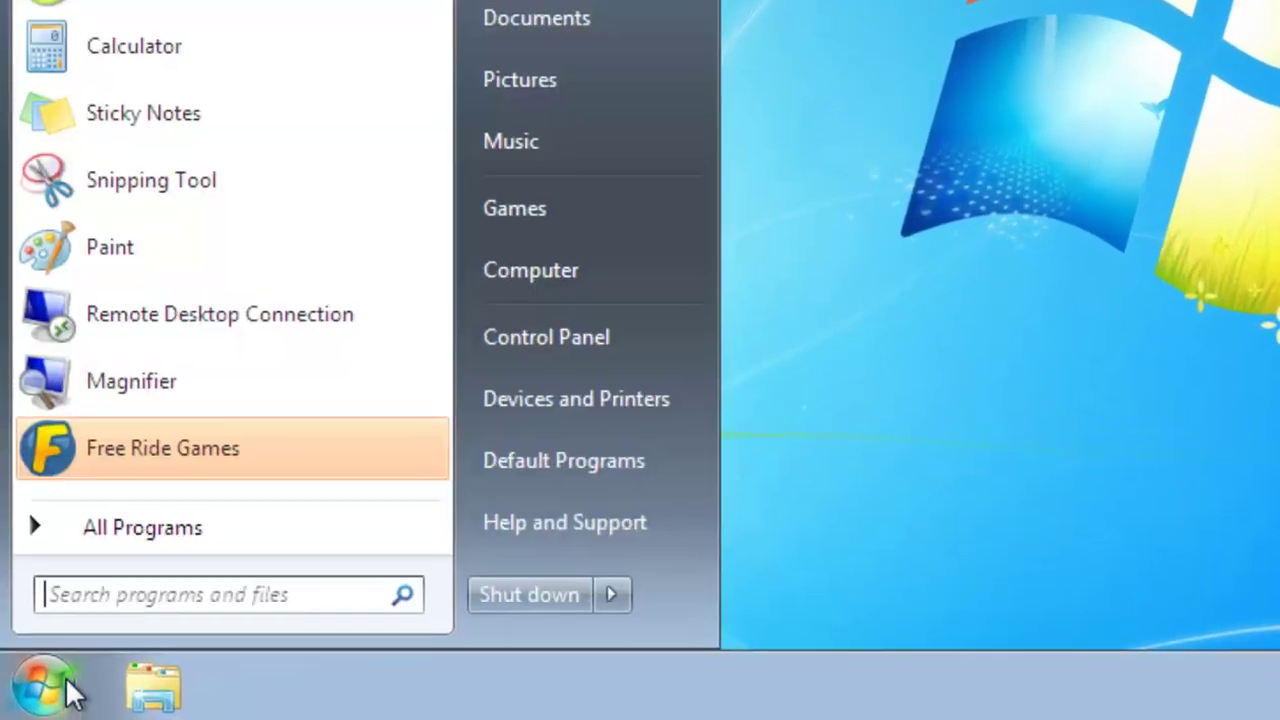
click(208, 593)
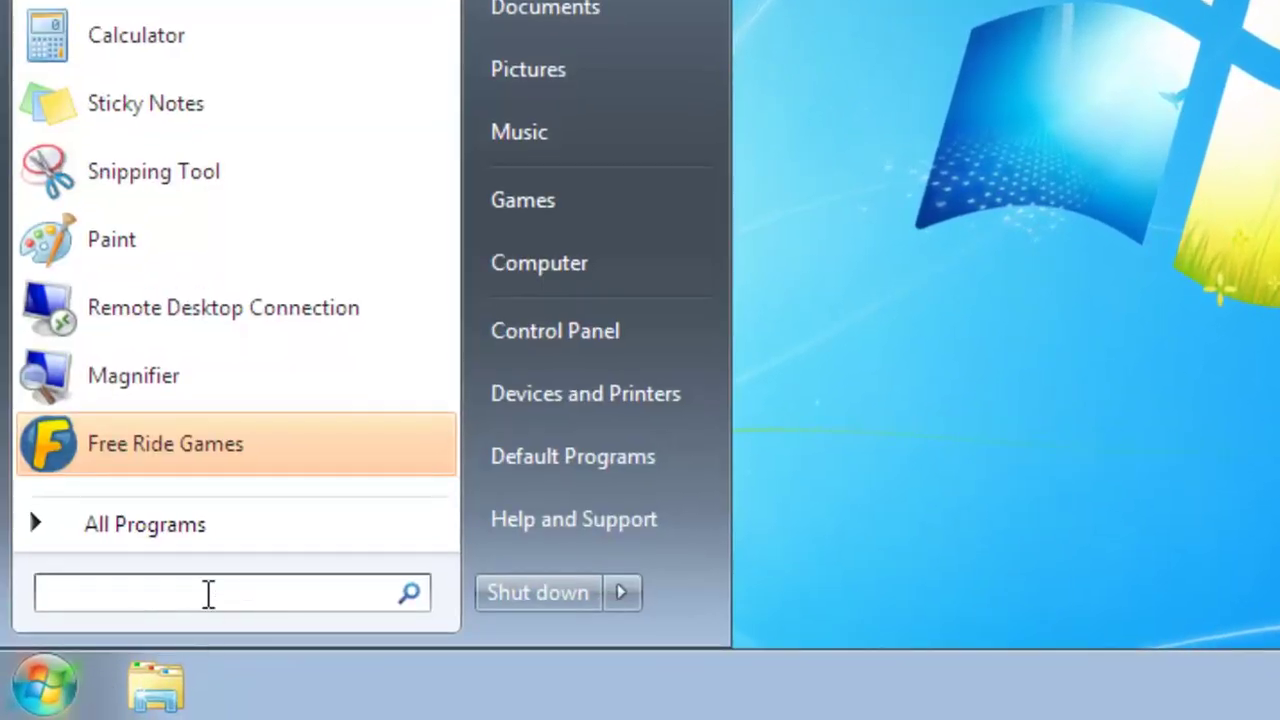
text(regedit)
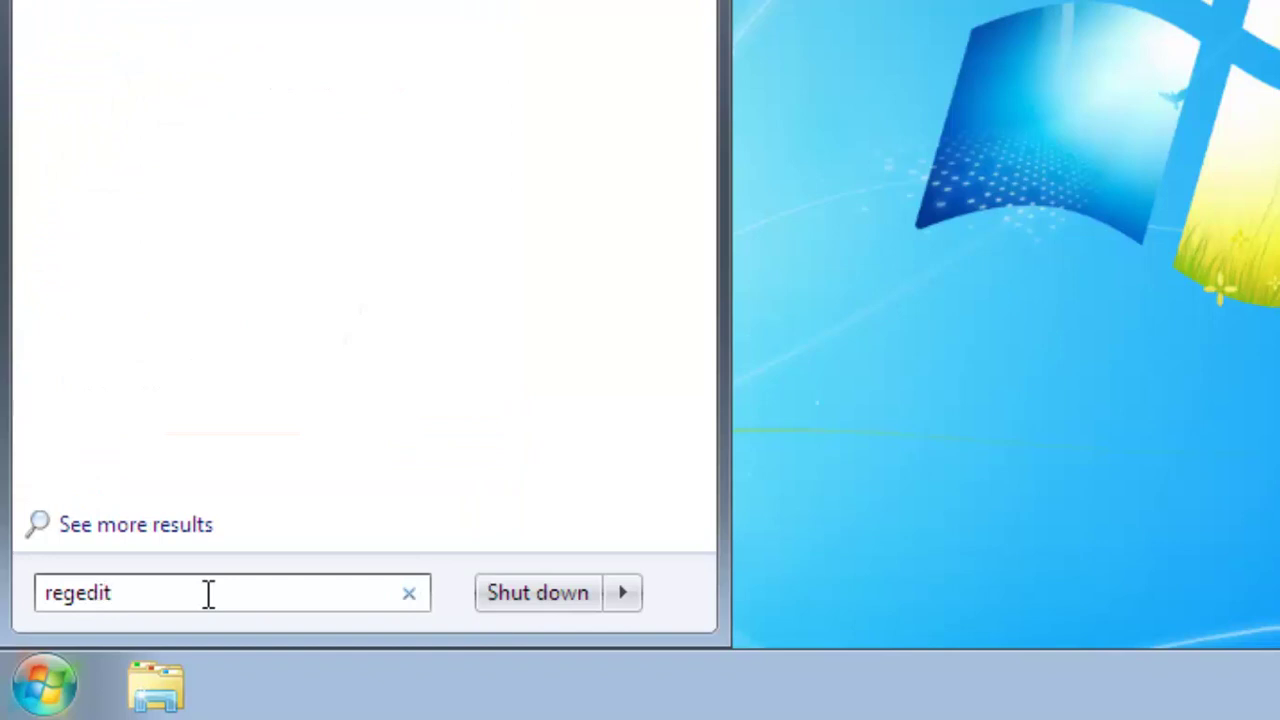
key(Return)
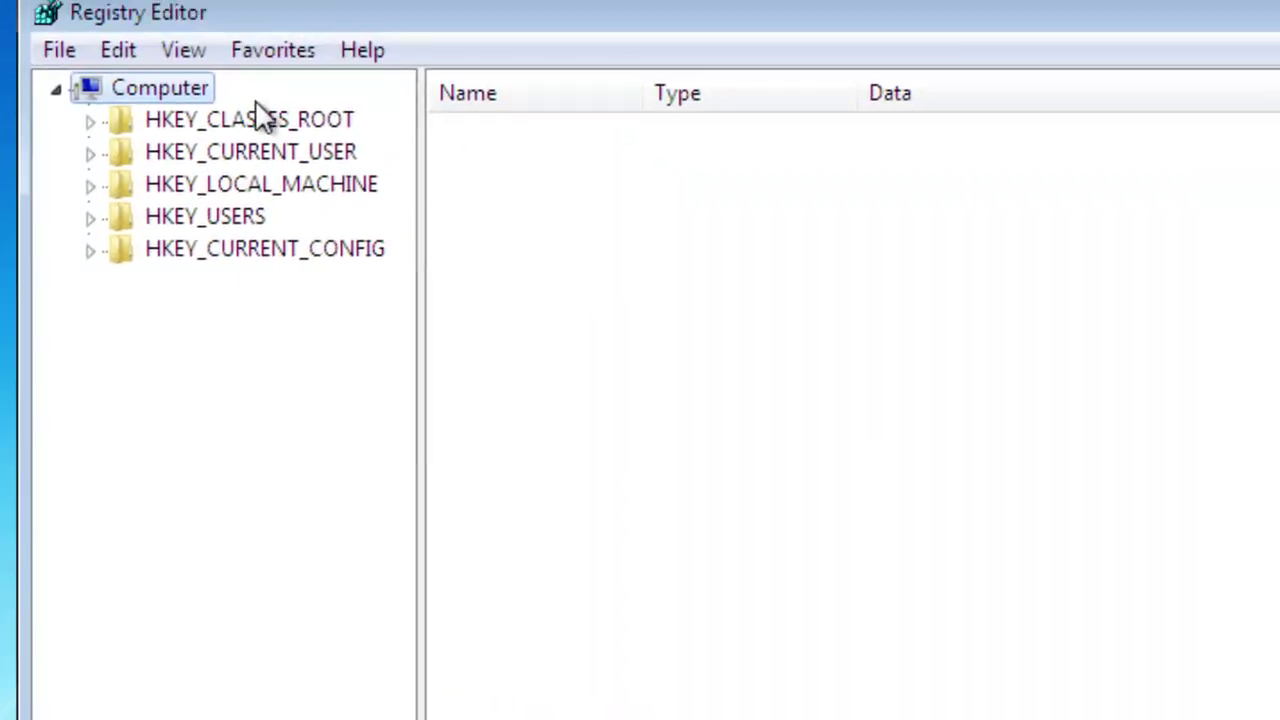
Expand the registry tree to HKEY_LOCAL_MACHINE\SOFTWARE\Microsoft\Internet Explorer.
double_click(256, 186)
double_click(242, 340)
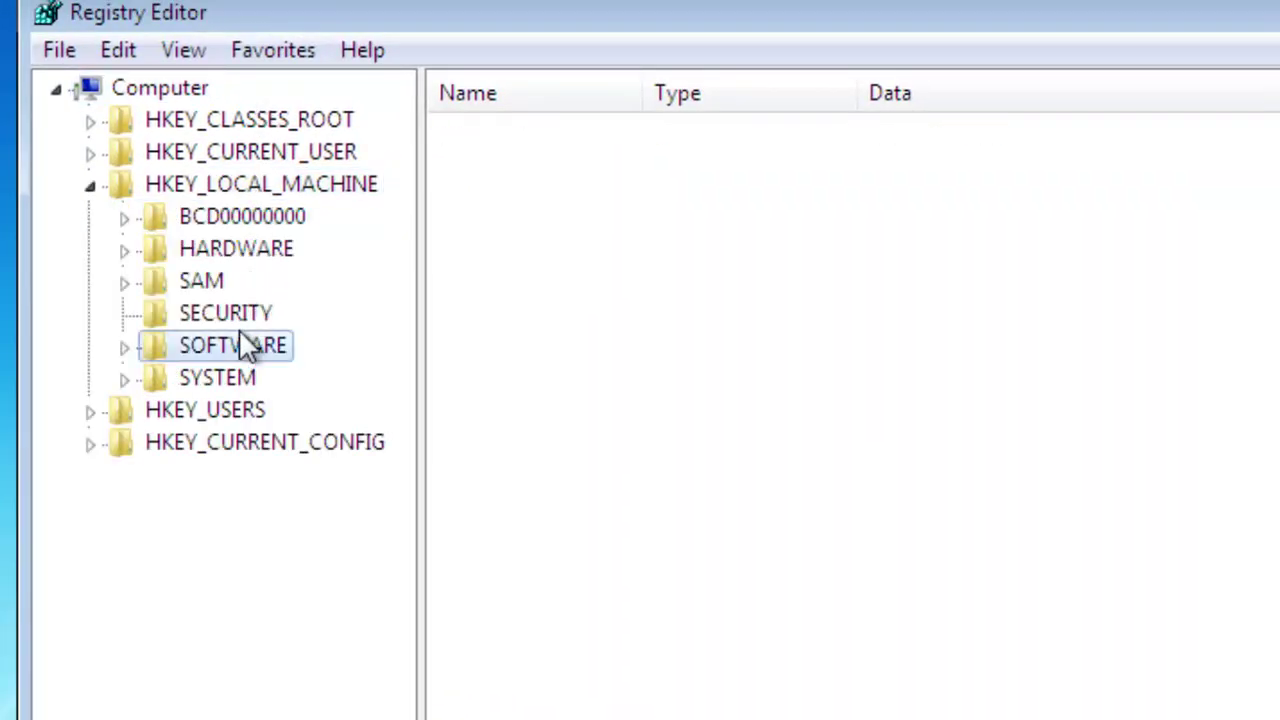
scroll(300, 483, down, 1)
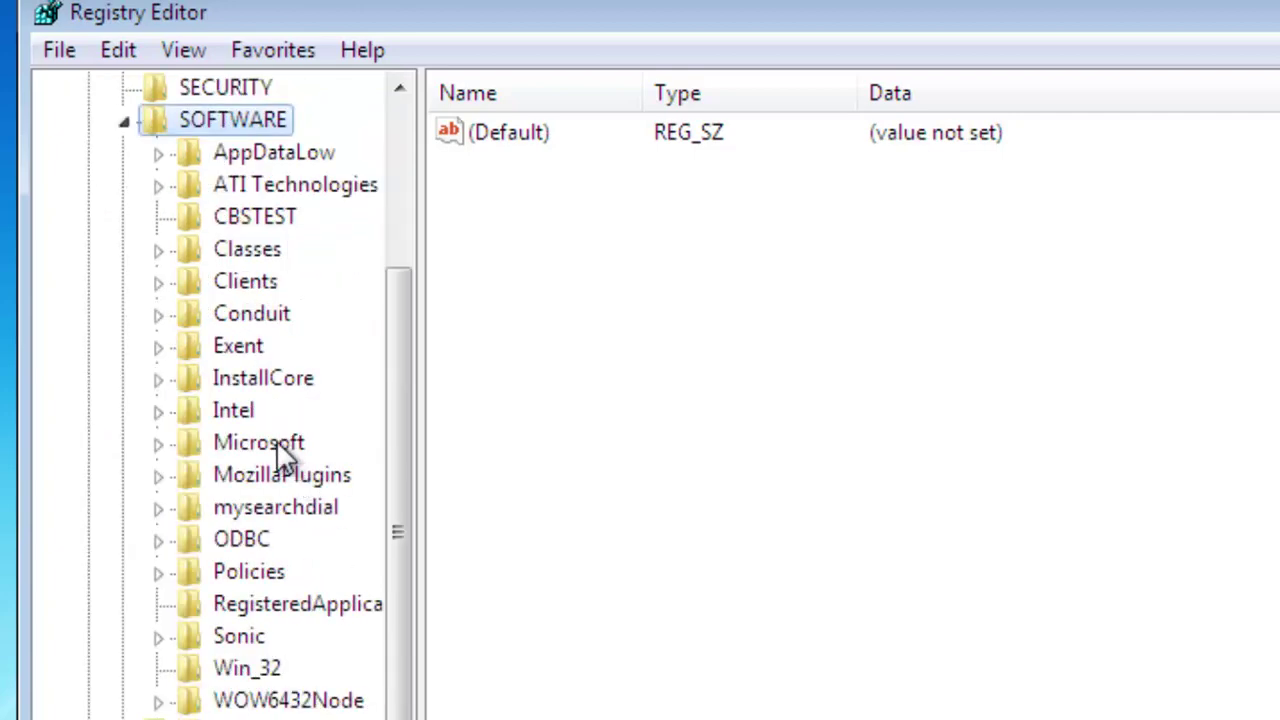
click(263, 448)
double_click(263, 448)
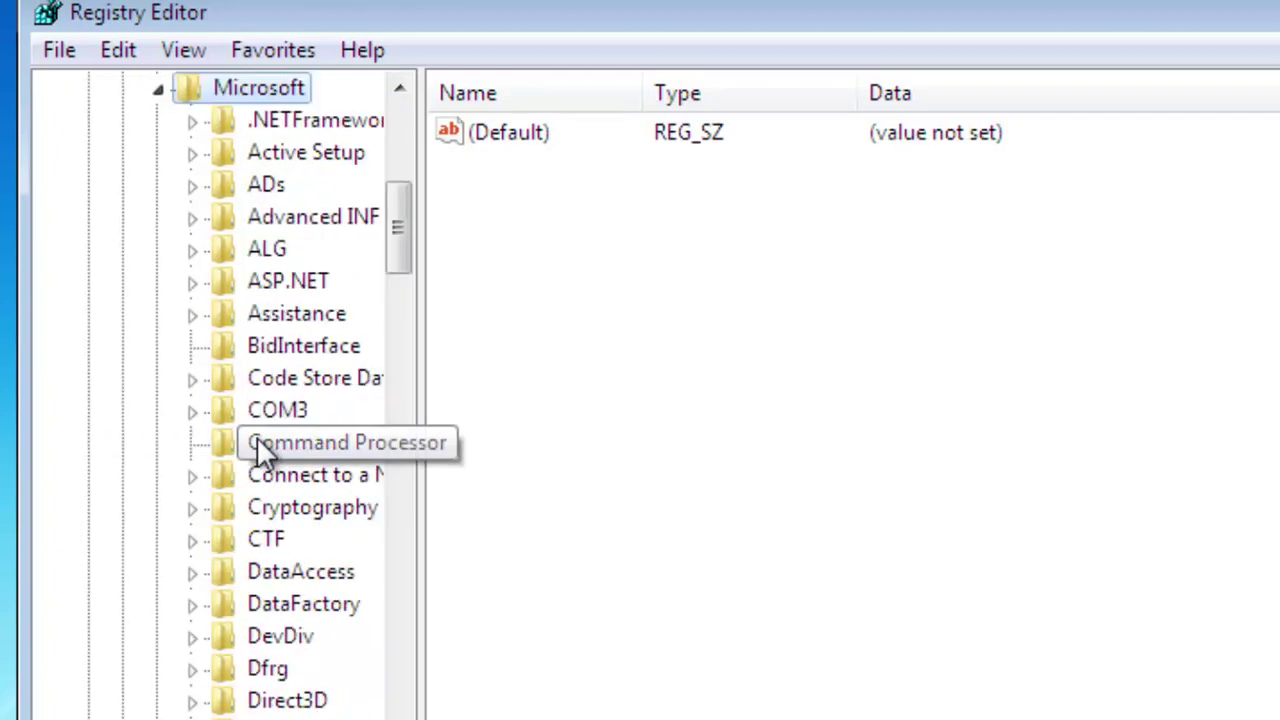
scroll(280, 434, down, 3)
scroll(286, 605, down, 3)
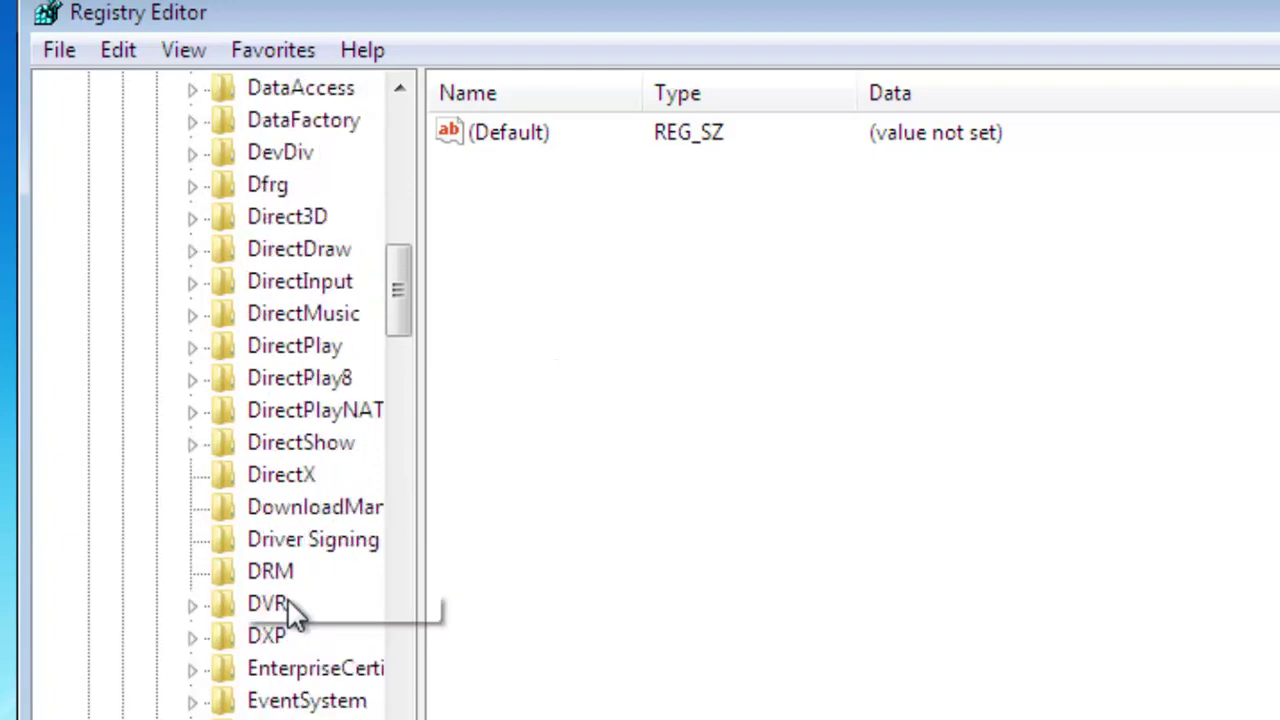
scroll(286, 620, up, 6)
scroll(282, 582, down, 10)
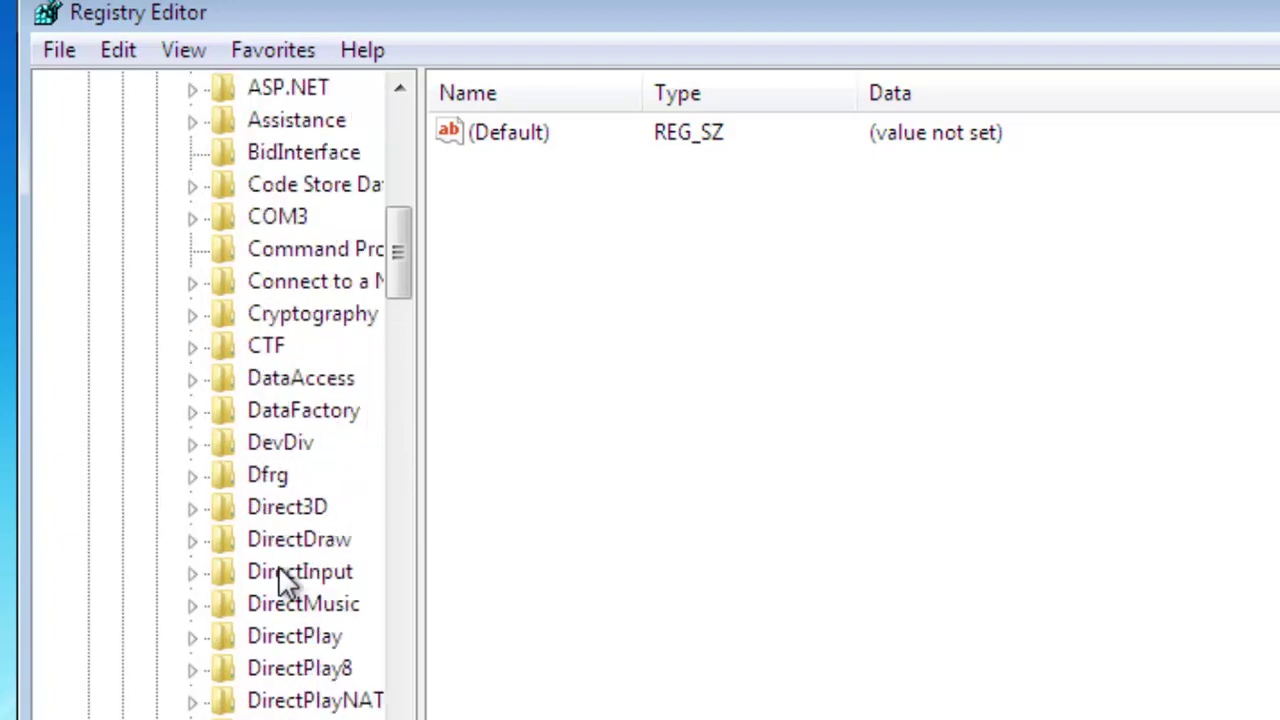
scroll(279, 568, down, 1)
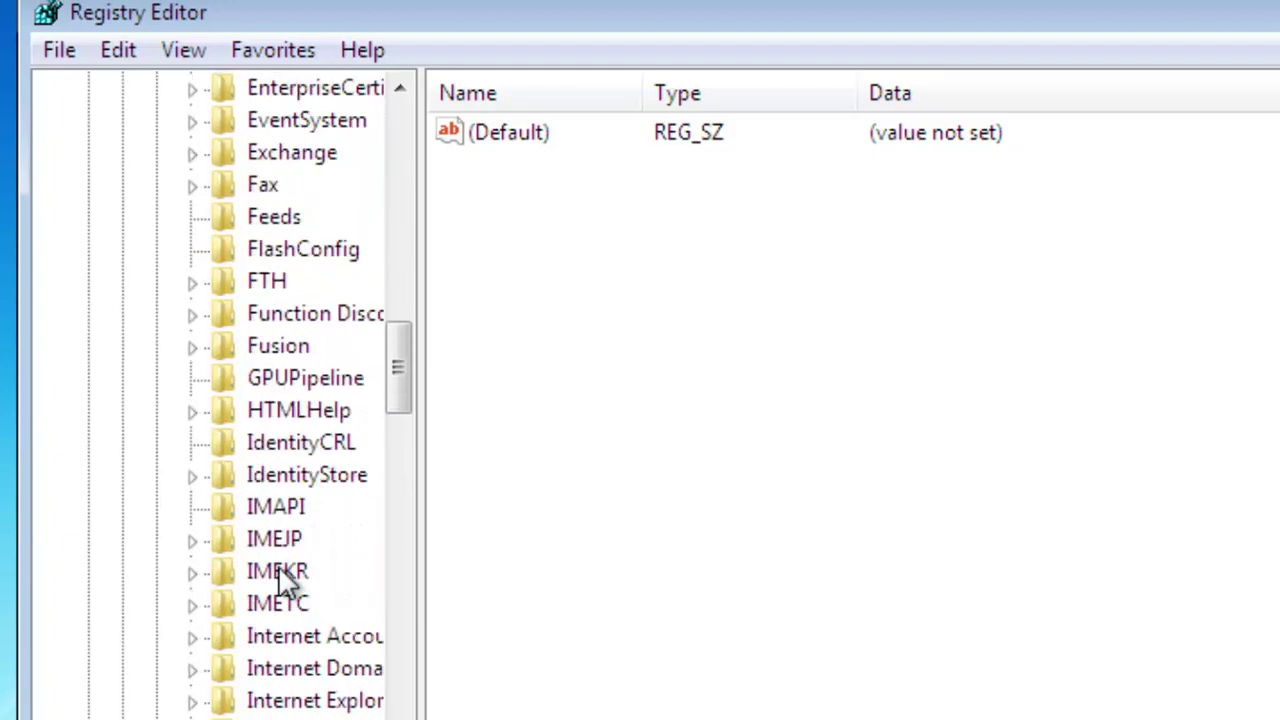
double_click(277, 700)
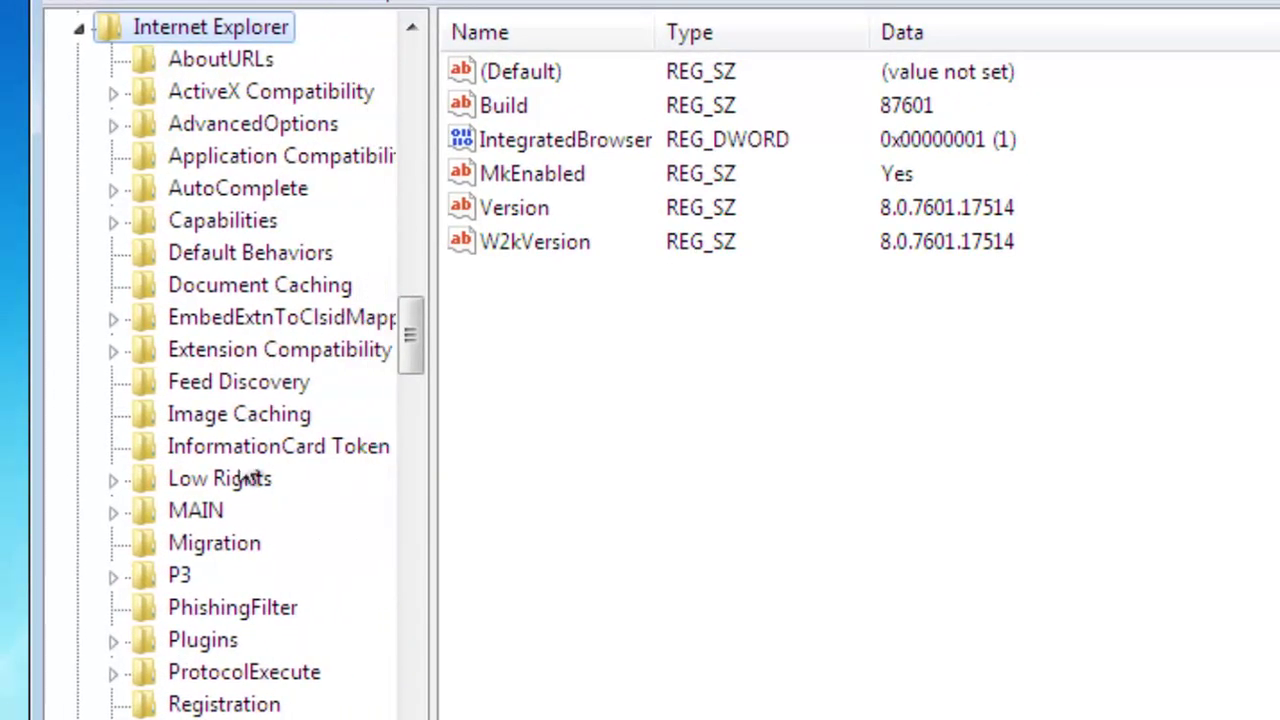
Delete the Tabs value from the AboutURLs key under Internet Explorer and close the Registry Editor.
click(222, 60)
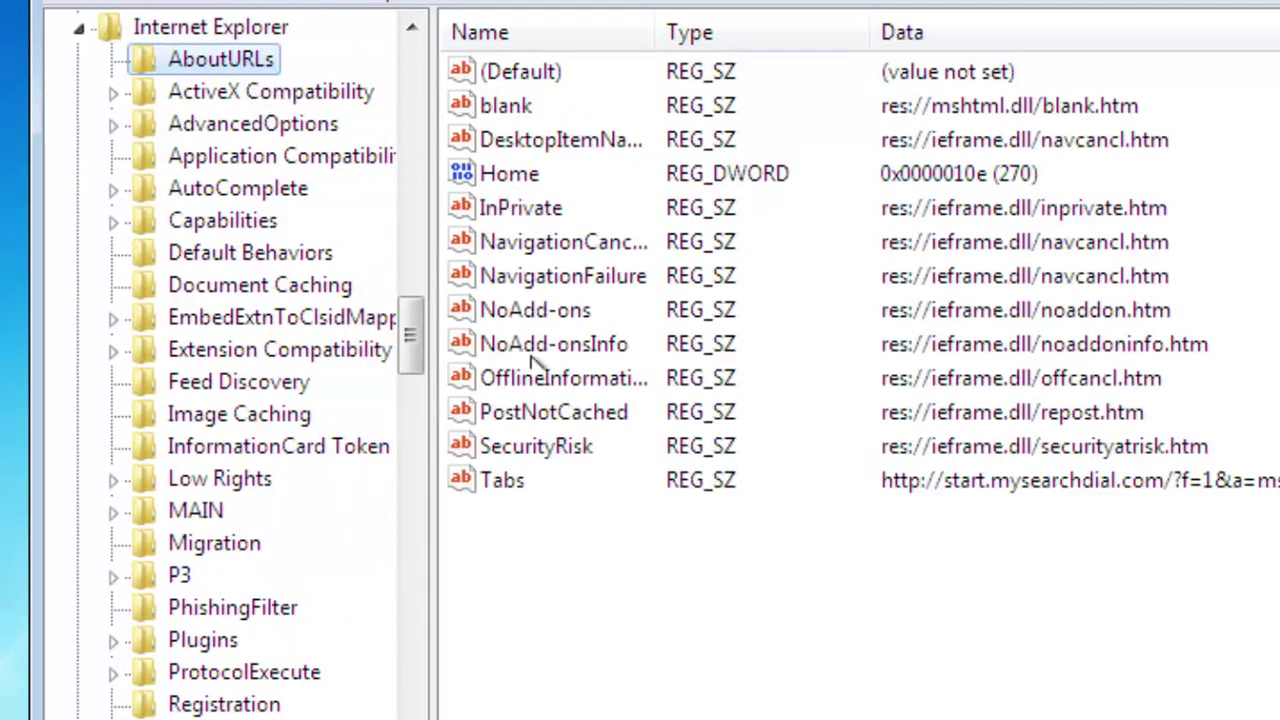
click(505, 484)
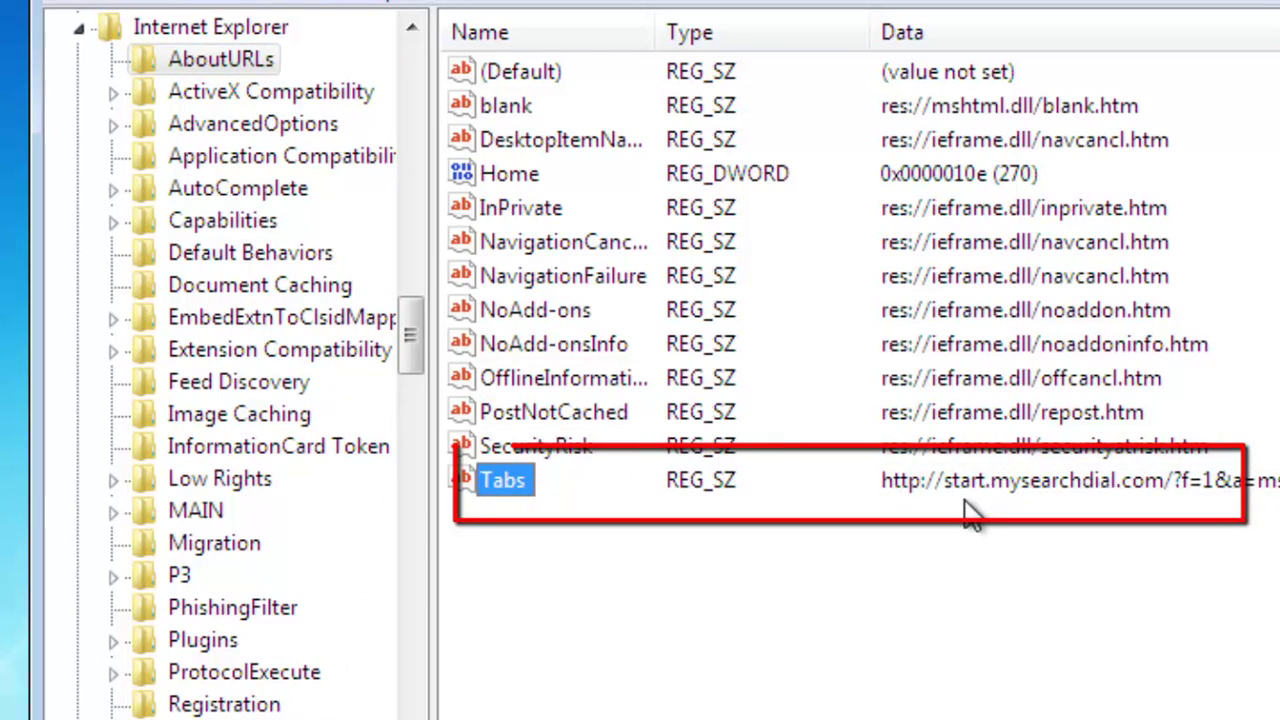
right_click(514, 477)
click(598, 594)
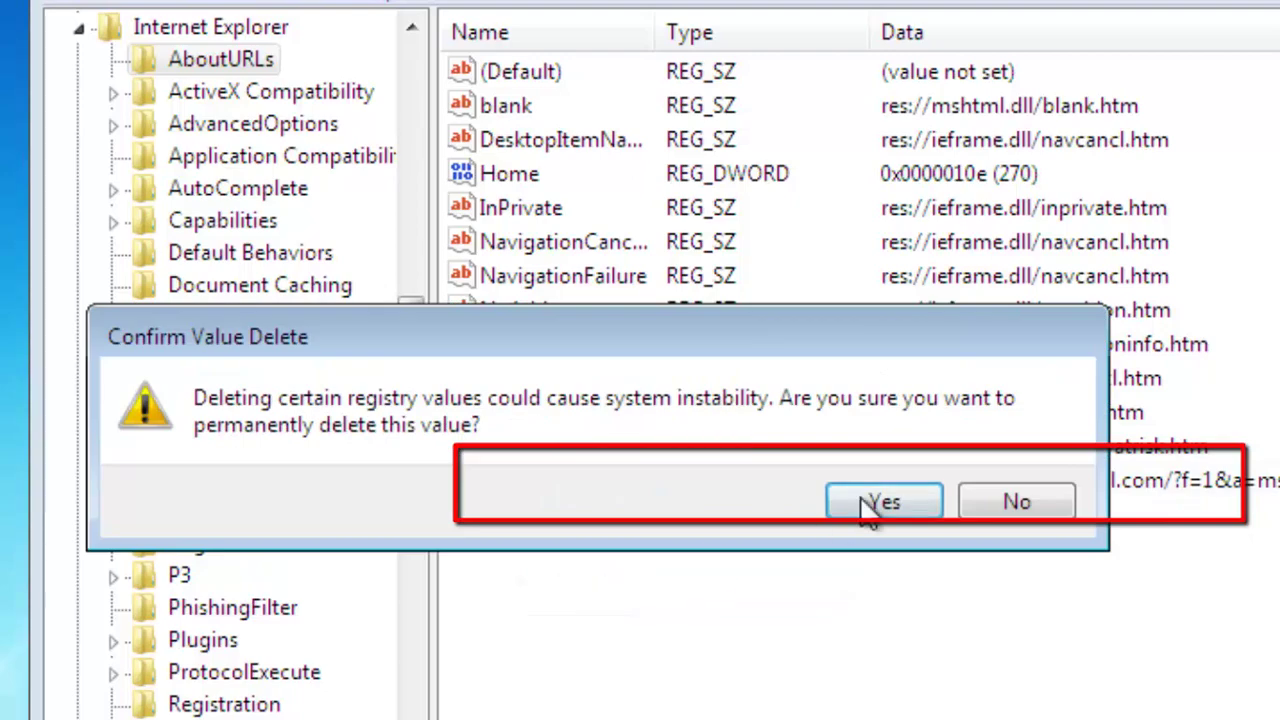
click(868, 508)
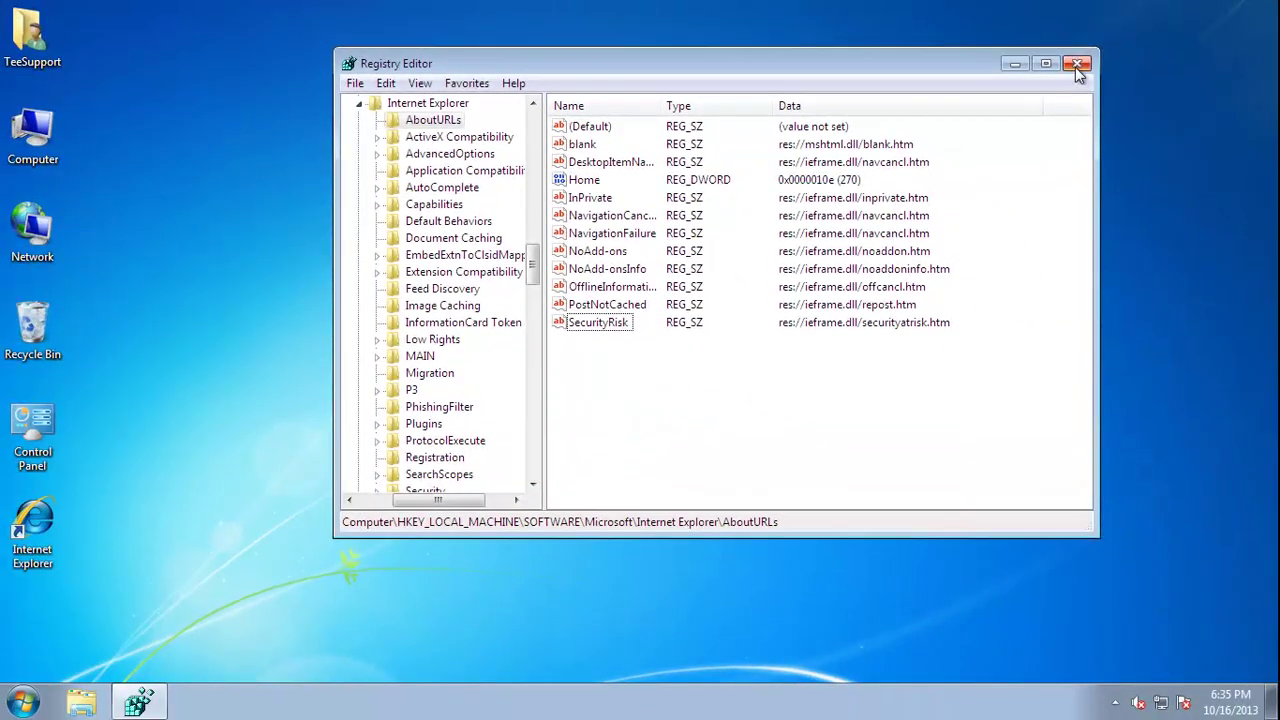
click(1077, 65)
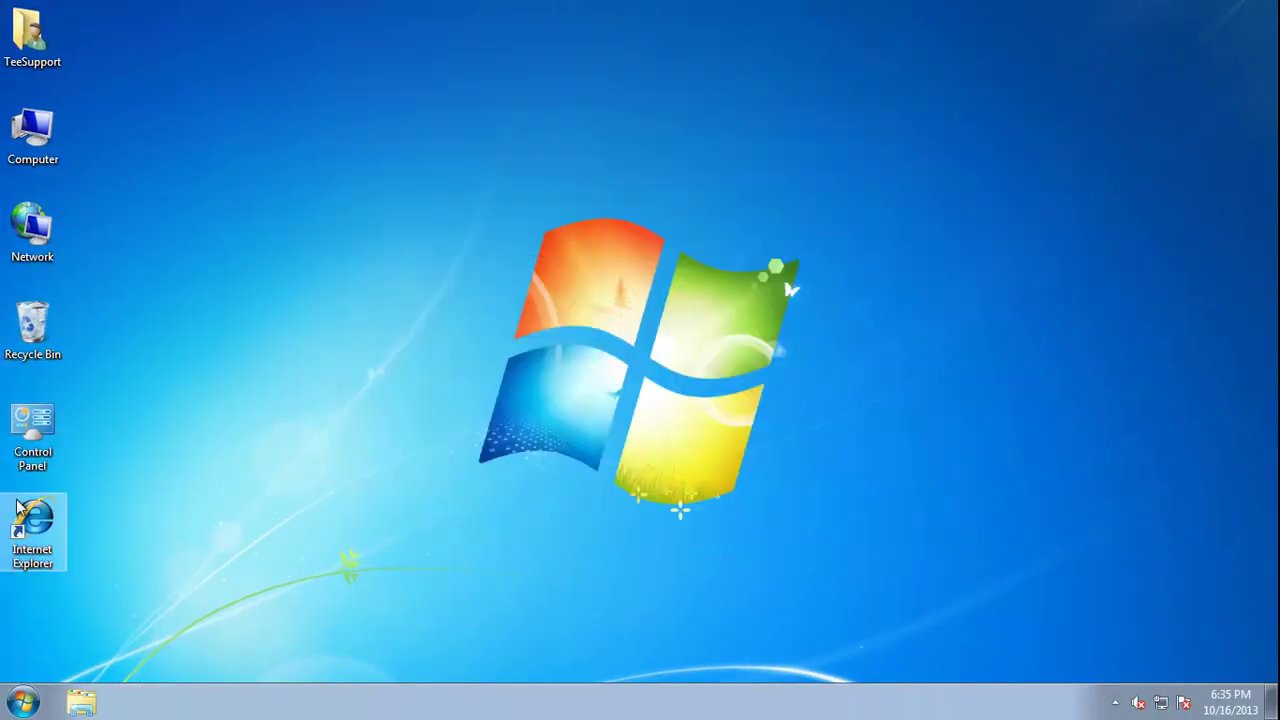
Launch Internet Explorer and open three new tabs to verify the new-tab page, then close the browser with all its tabs.
double_click(47, 507)
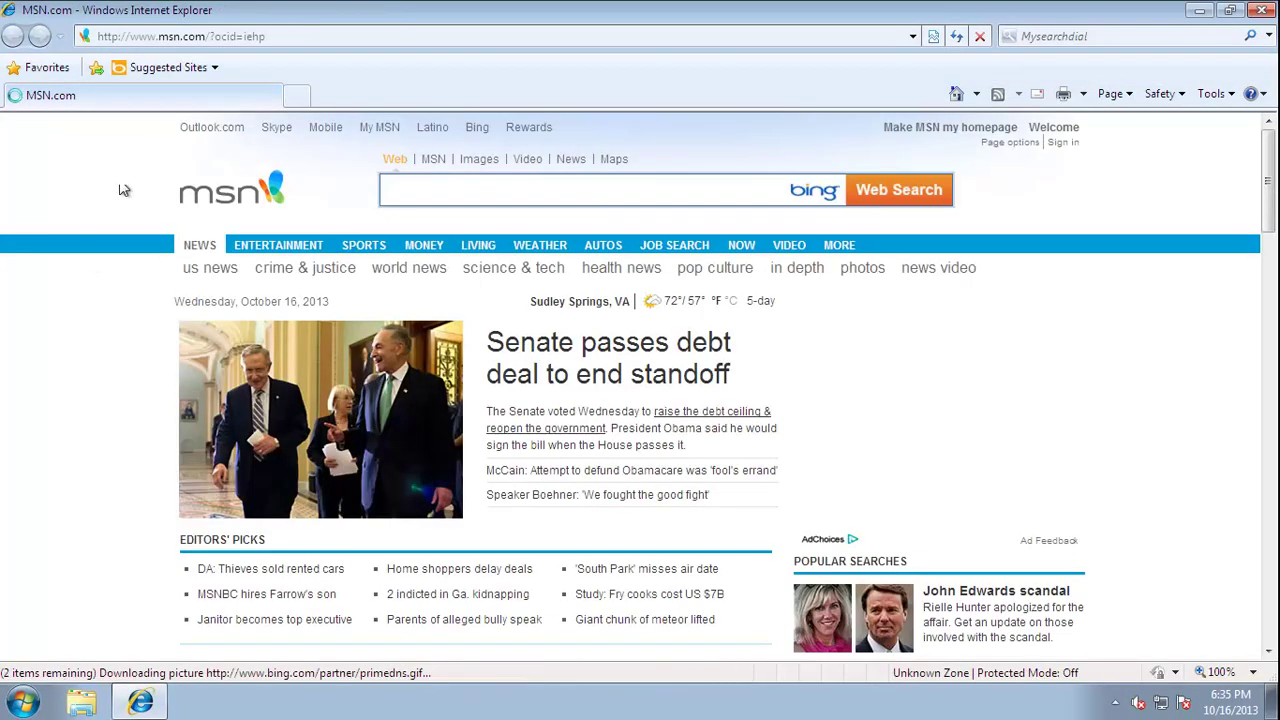
click(296, 97)
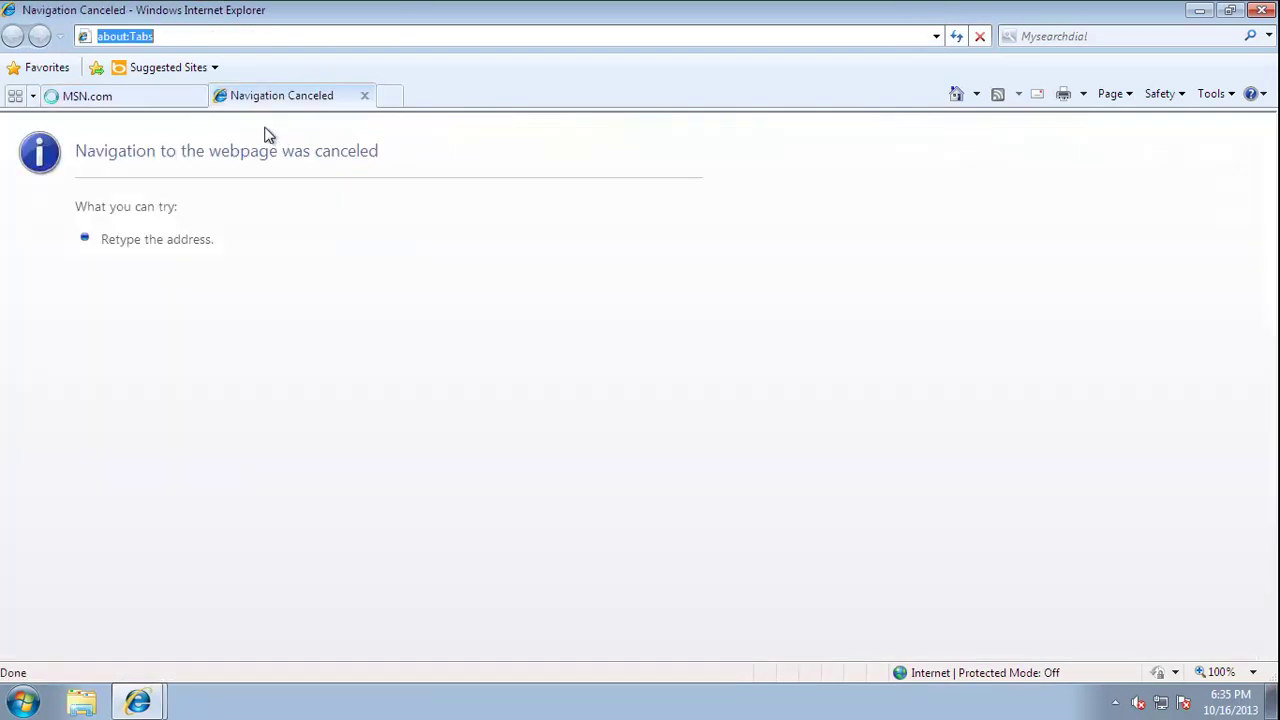
click(391, 99)
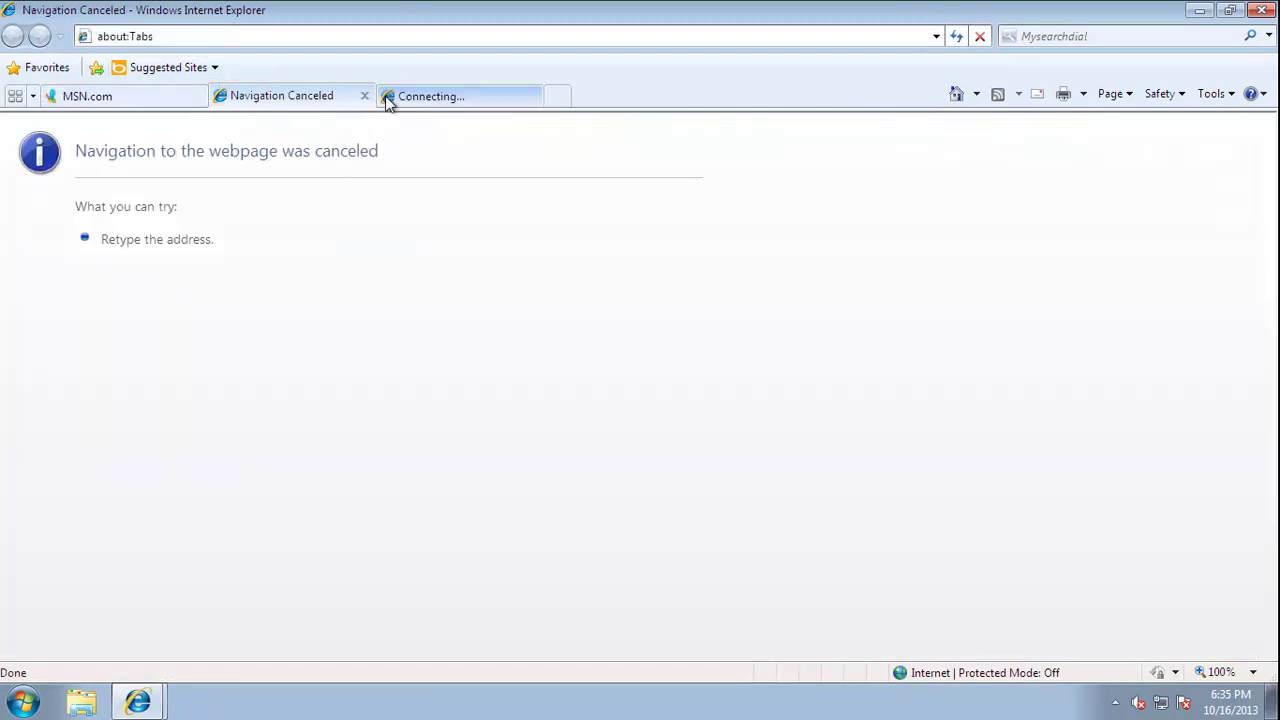
click(558, 97)
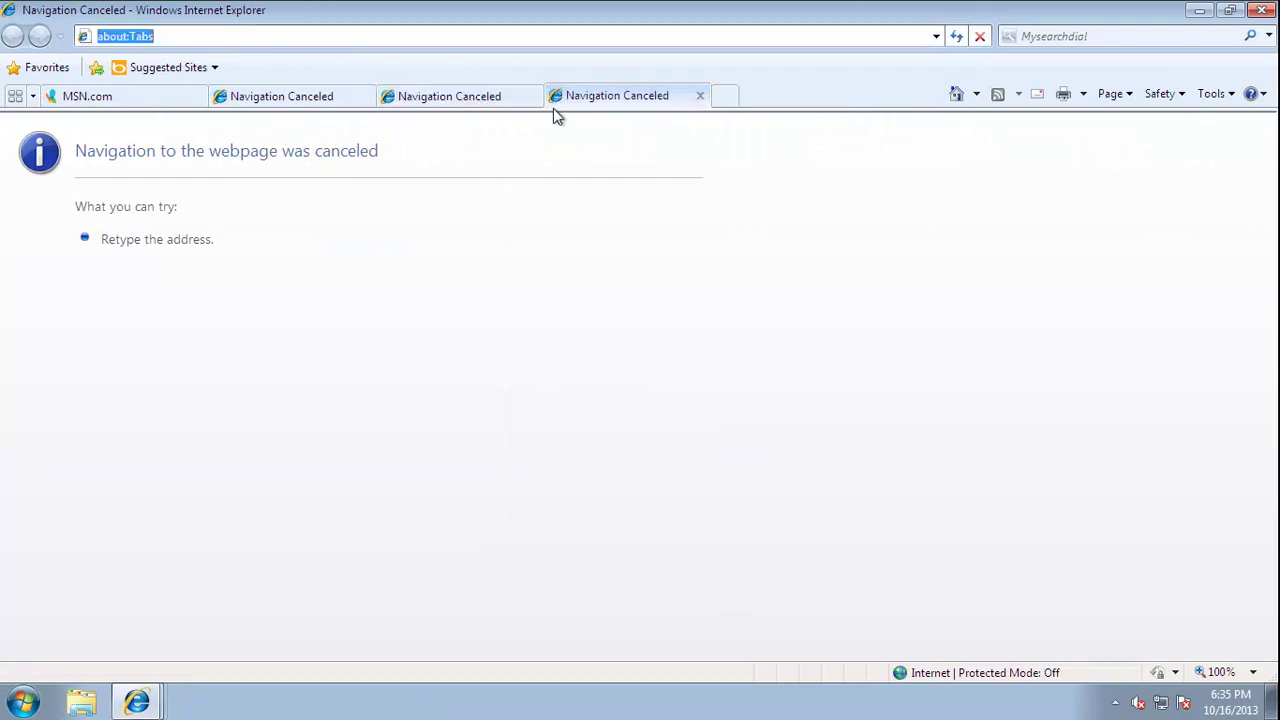
click(1254, 14)
click(620, 356)
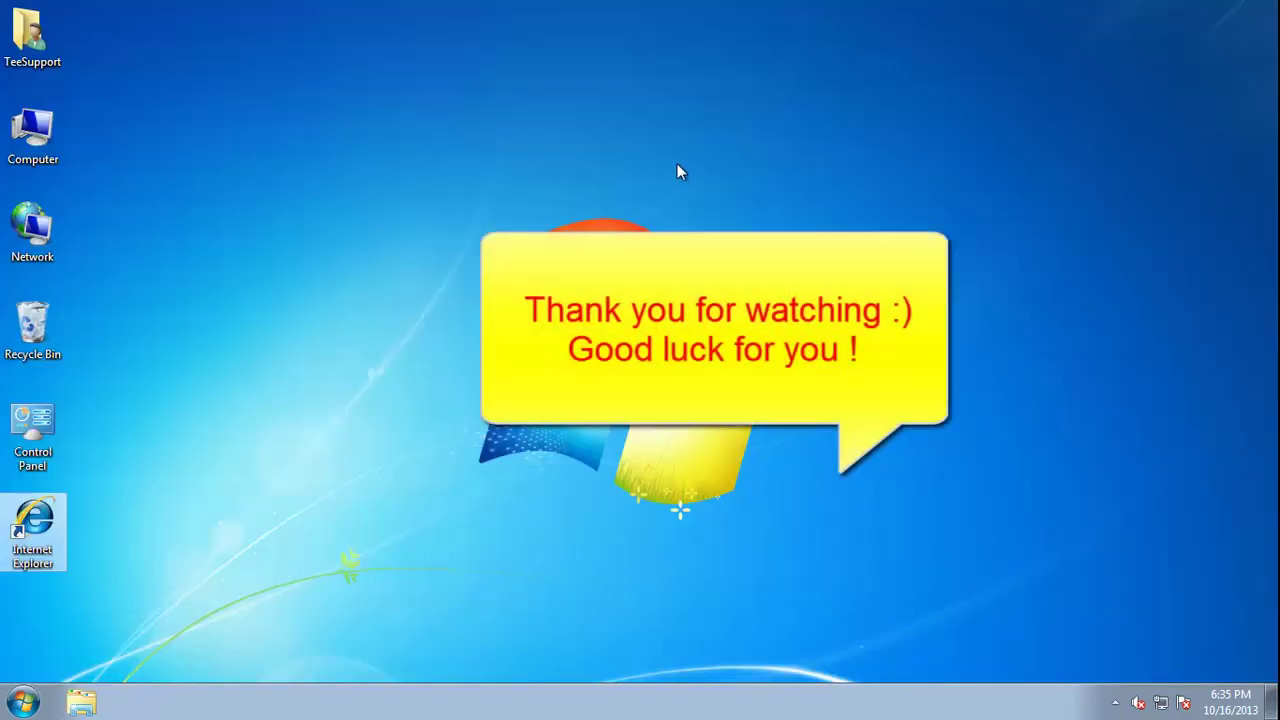
right_click(678, 166)
click(727, 217)
right_click(770, 172)
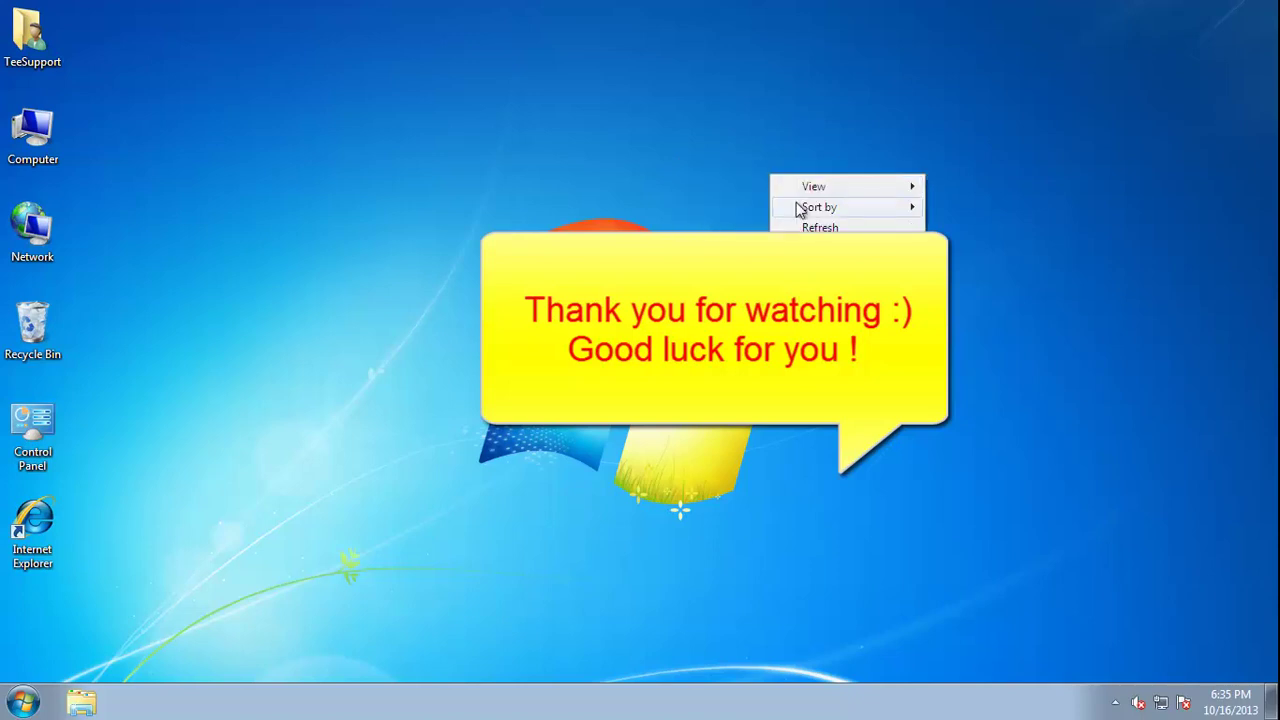
click(795, 224)
right_click(797, 226)
click(815, 278)
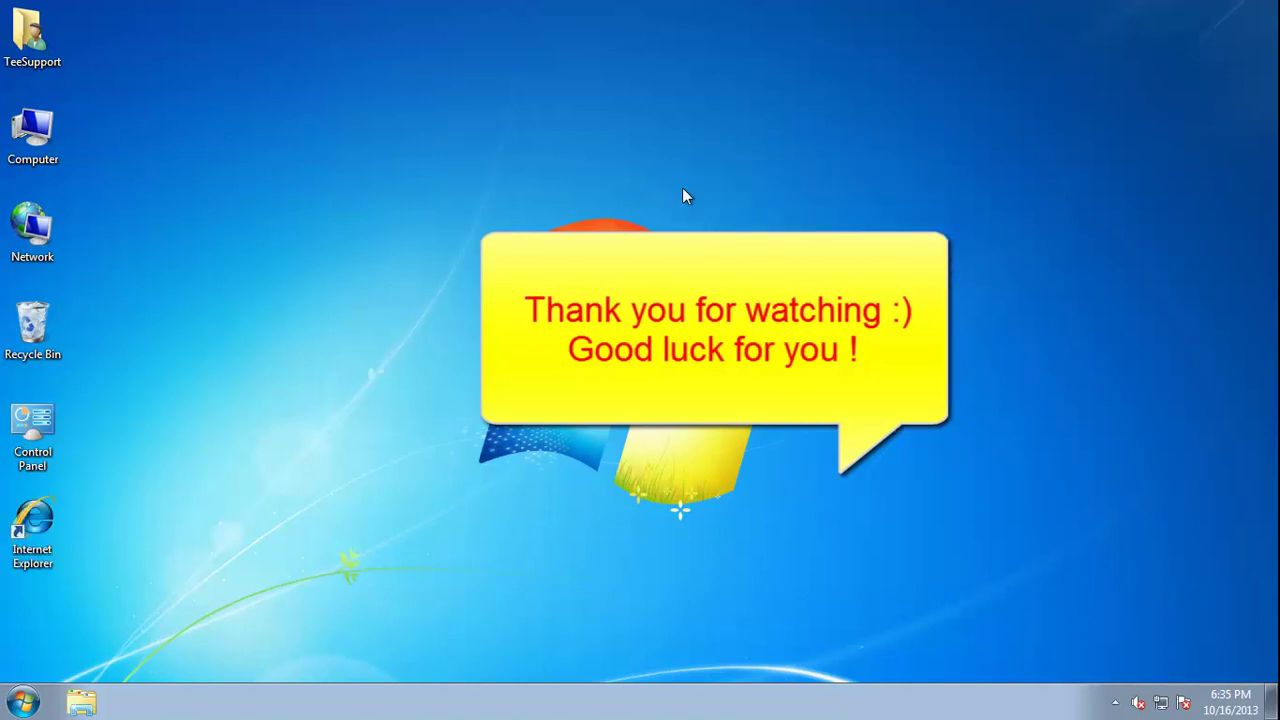